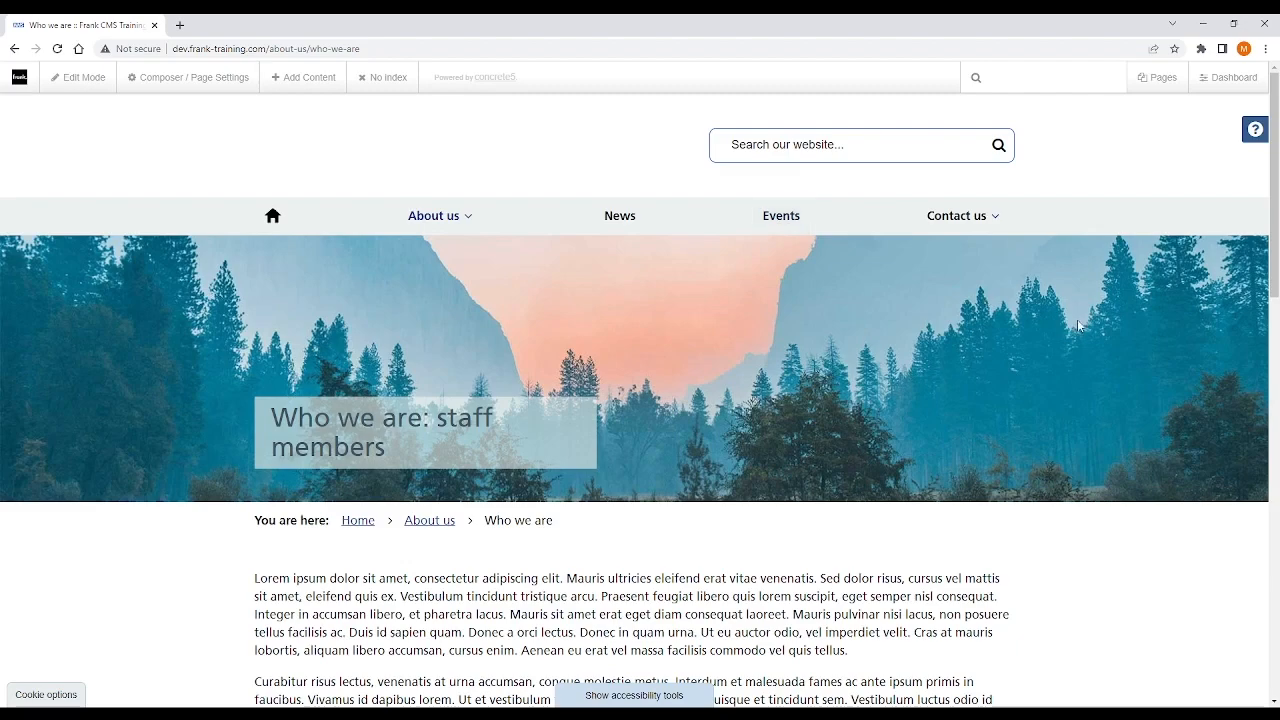
Open the dashboard's full sitemap, then collapse and re-expand the About us section.
click(1215, 87)
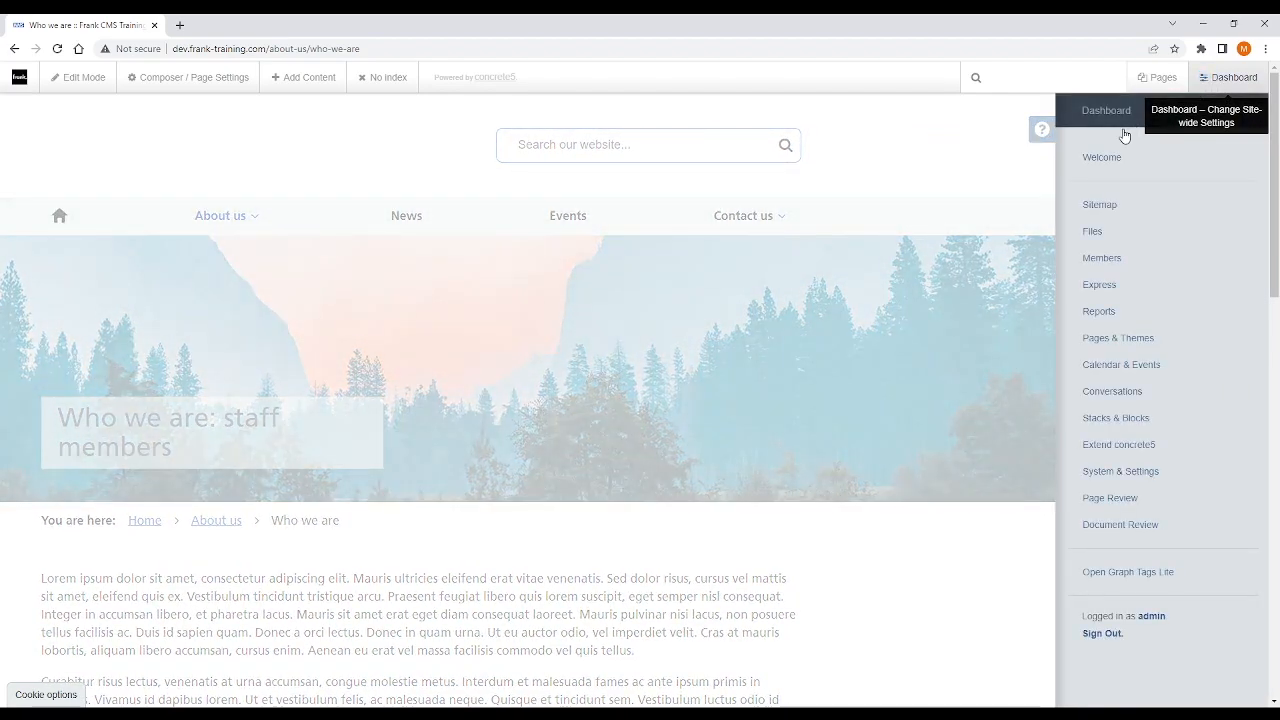
click(1100, 205)
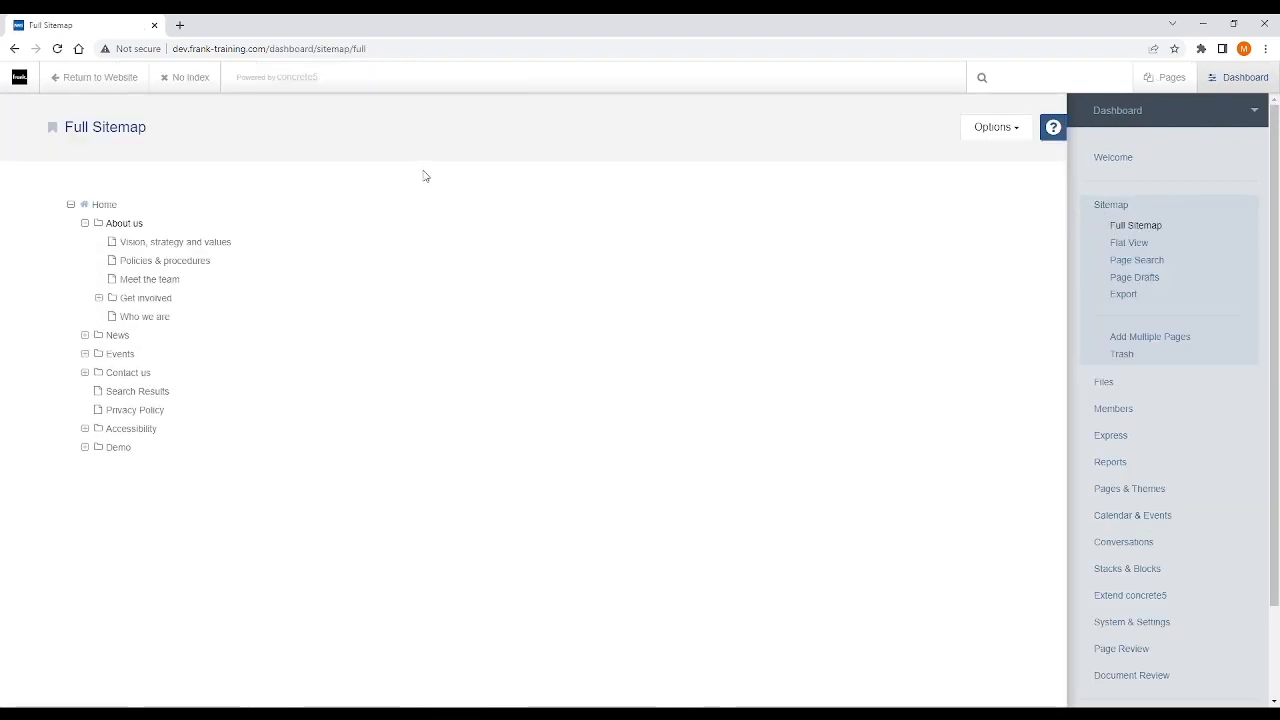
click(85, 223)
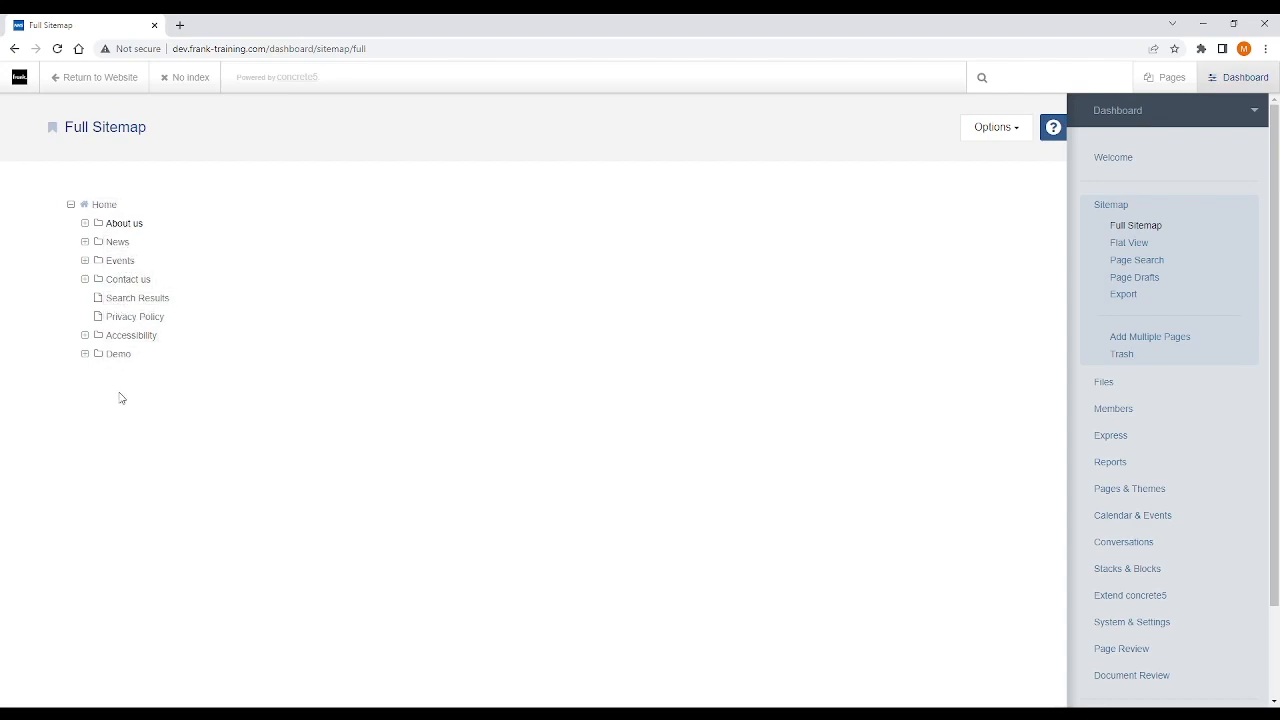
click(85, 226)
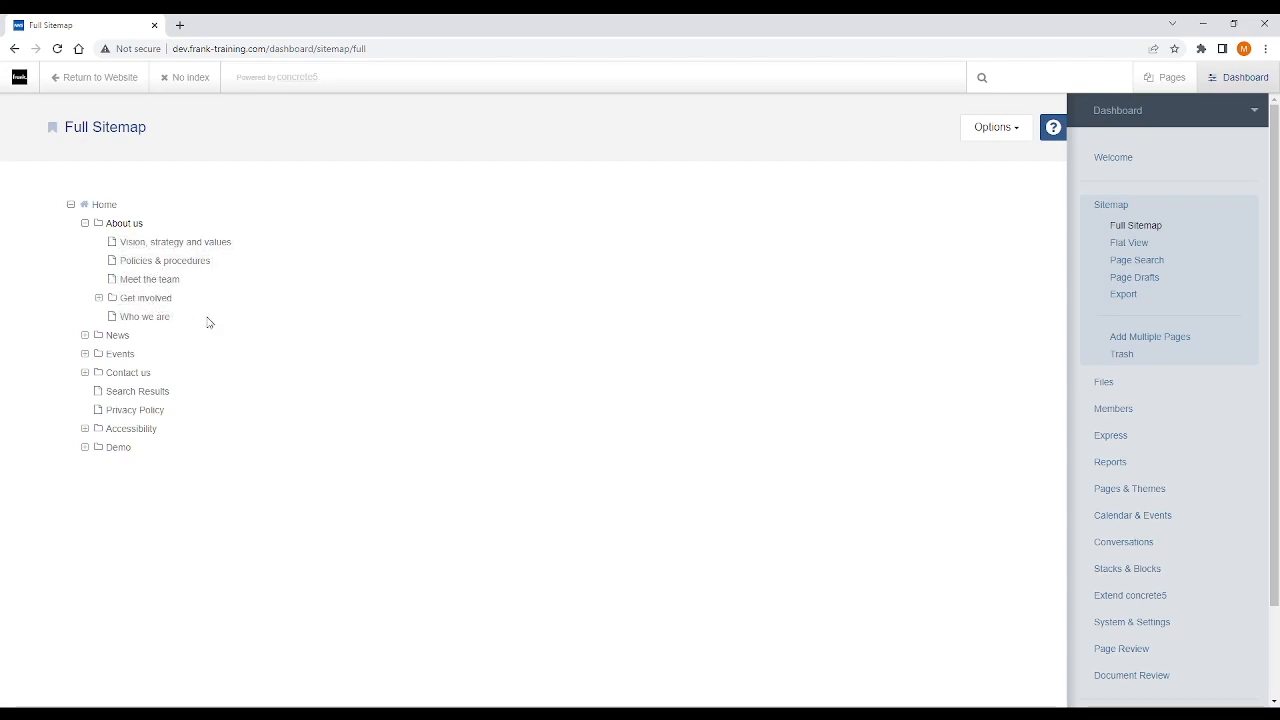
Open the website in a second browser tab and view the page order in the About us navigation.
click(98, 78)
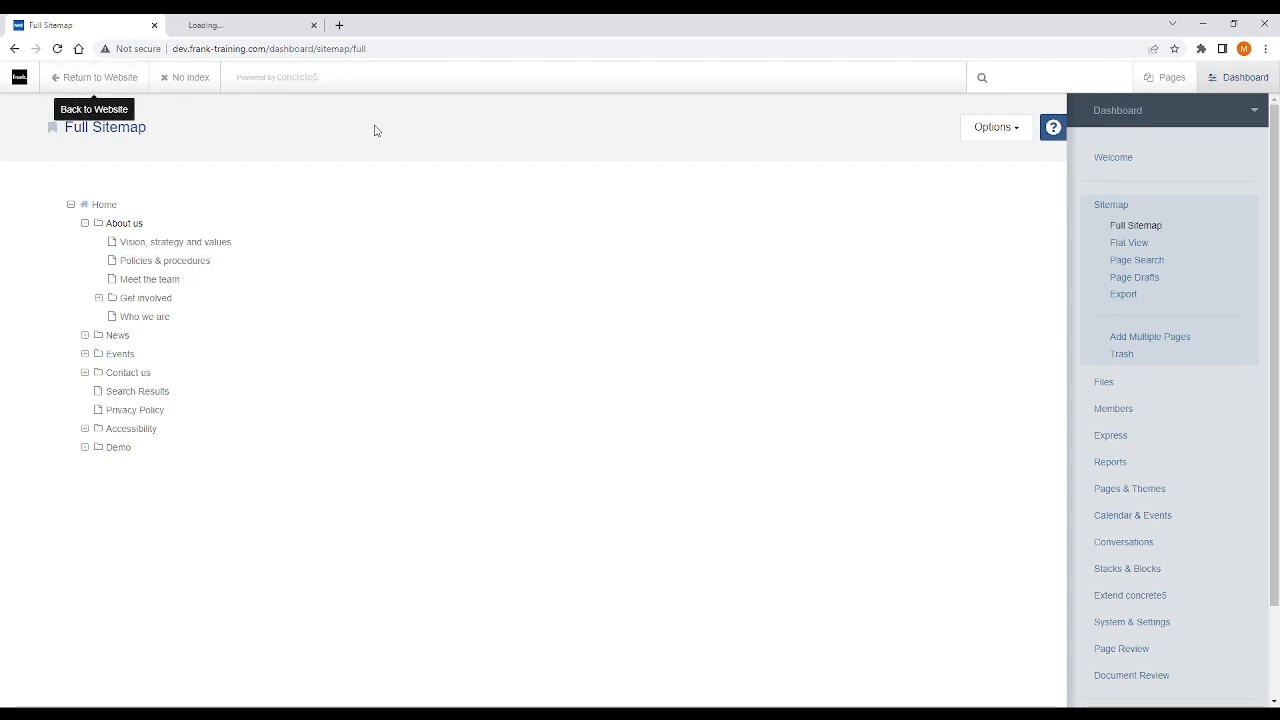
click(242, 27)
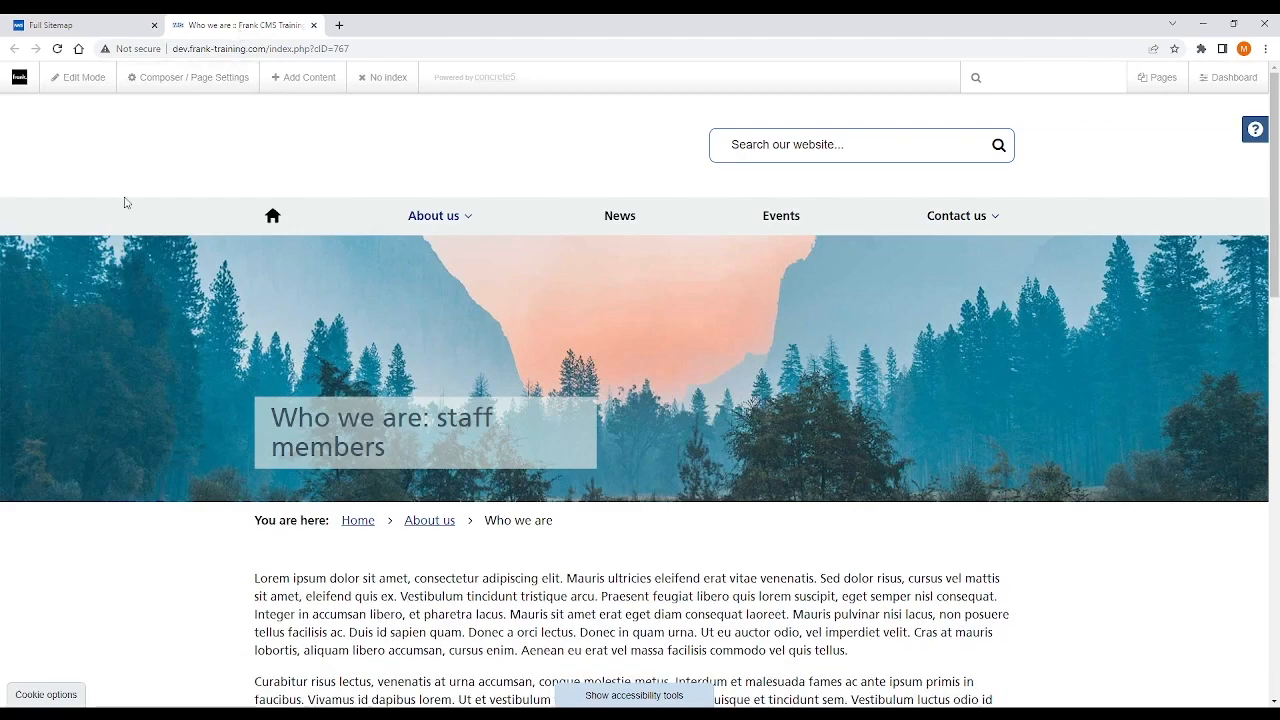
click(443, 218)
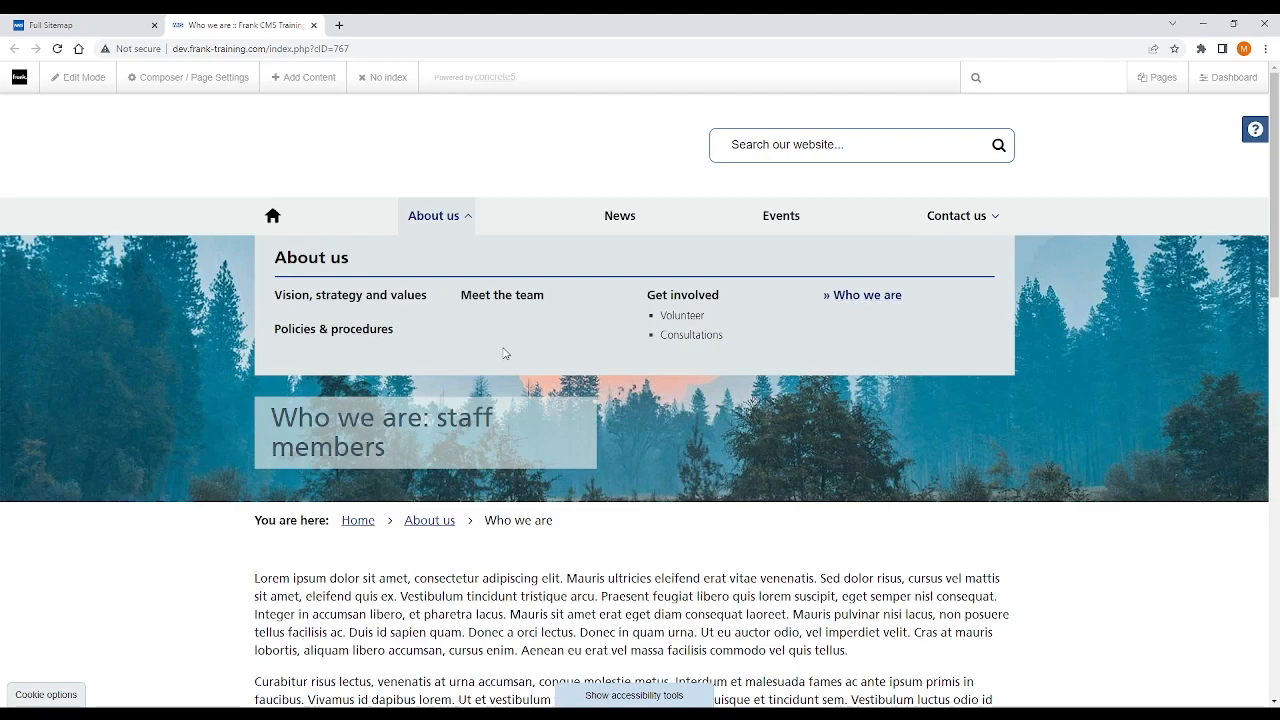
In the full sitemap, move the Who we are page directly above Meet the team within About us.
click(112, 36)
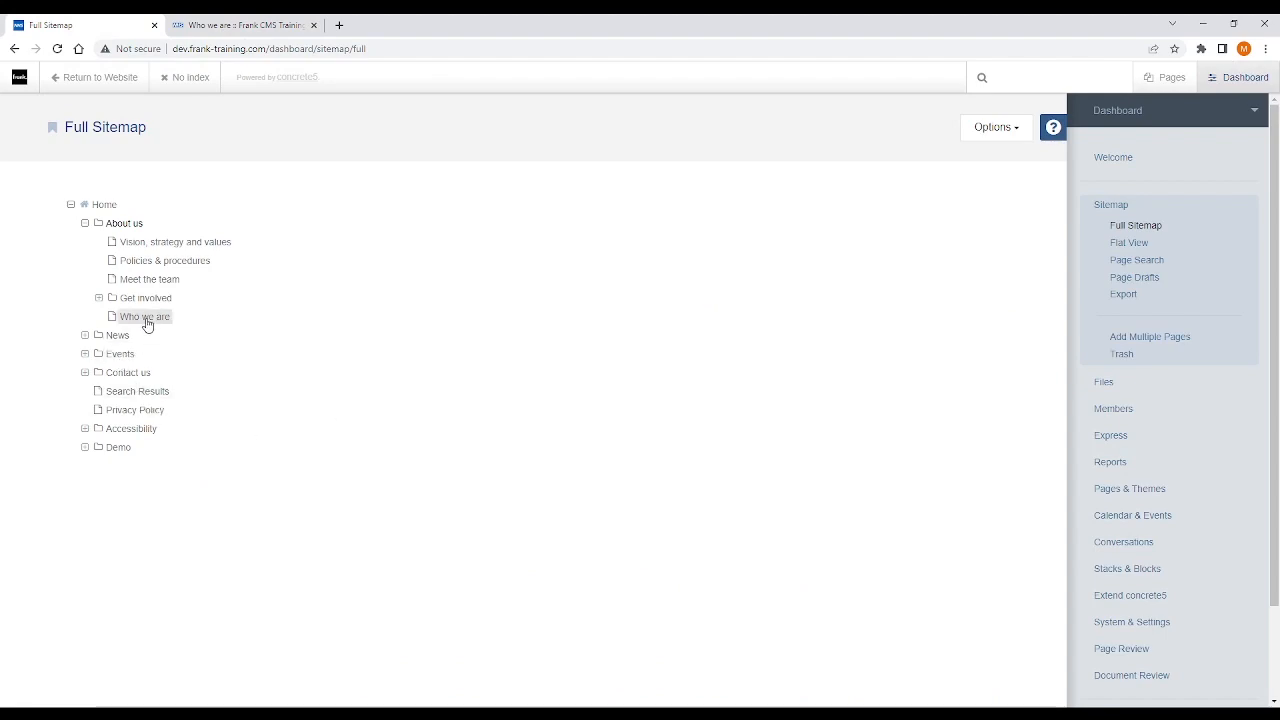
drag(146, 322, 164, 278)
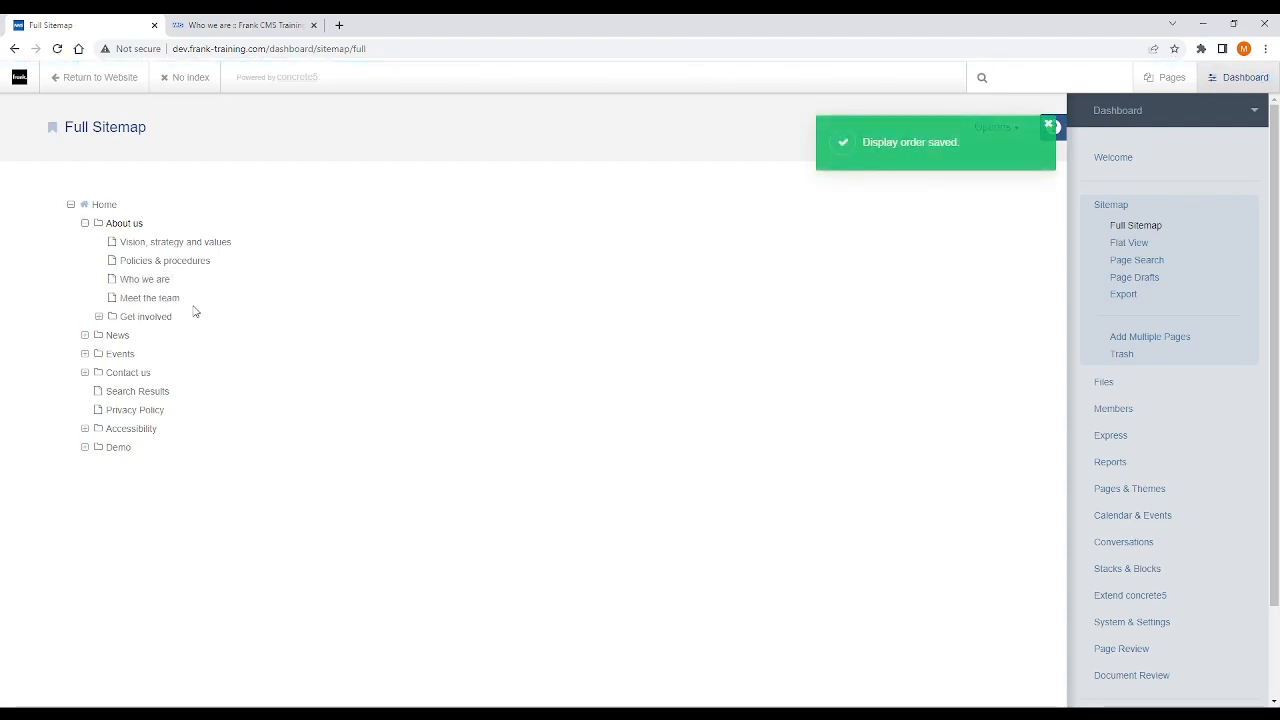
Reload the website, check the page order in the About us navigation, and open the Who we are page from it.
click(228, 25)
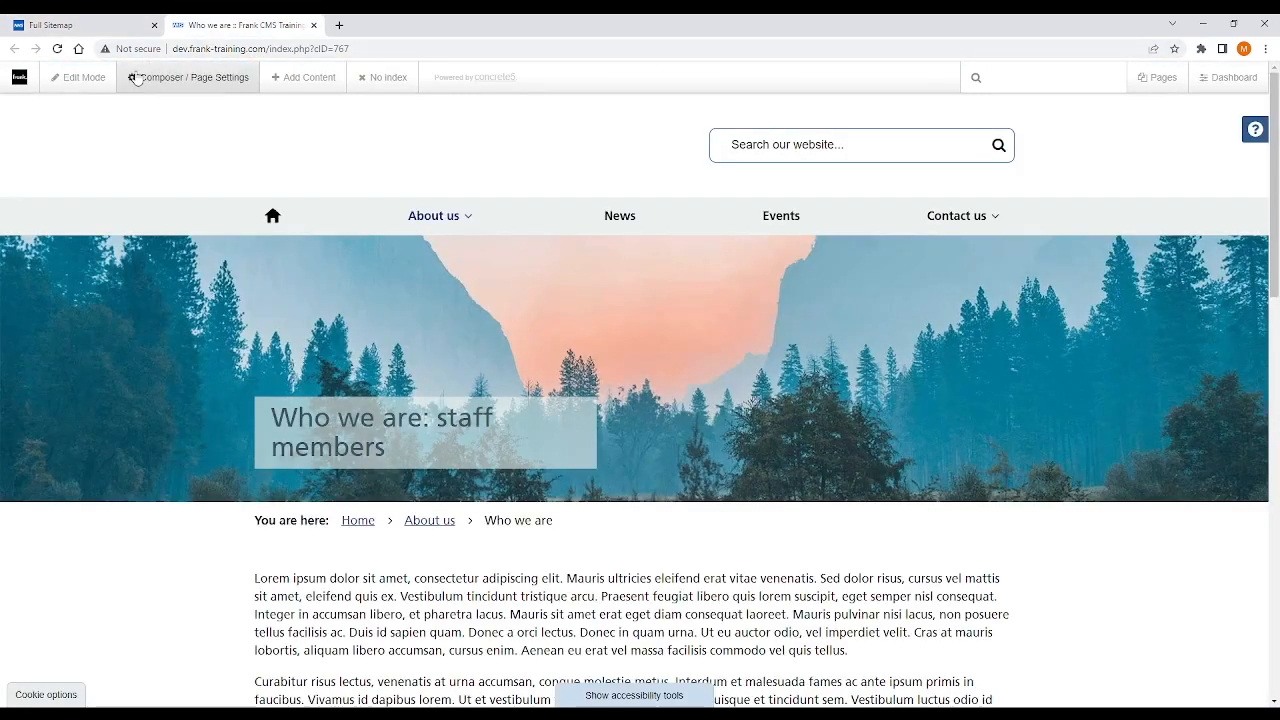
click(58, 49)
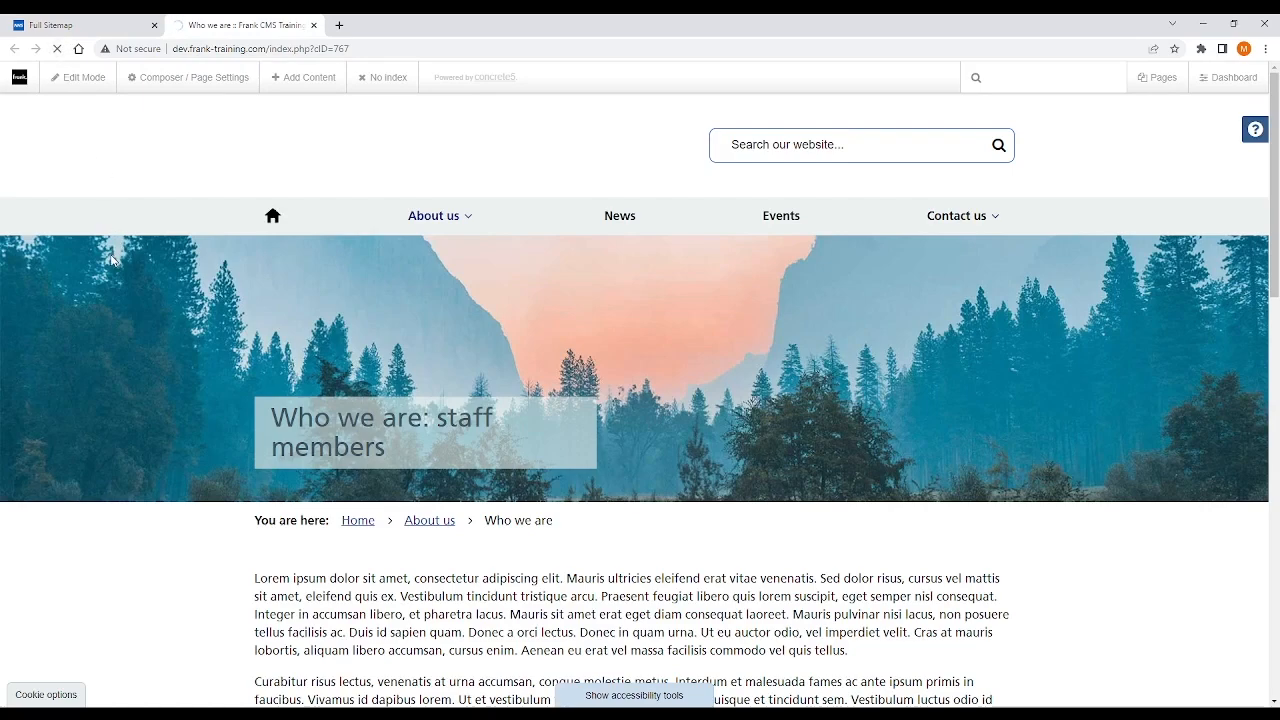
click(434, 217)
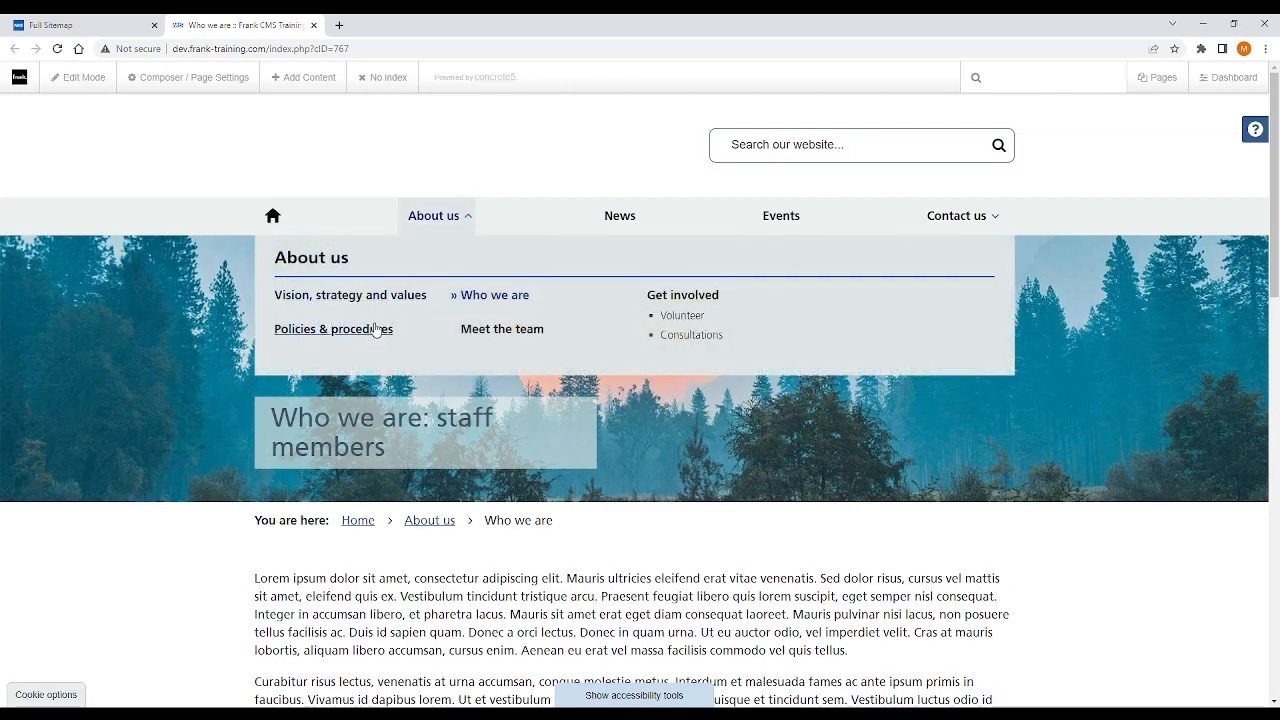
click(478, 300)
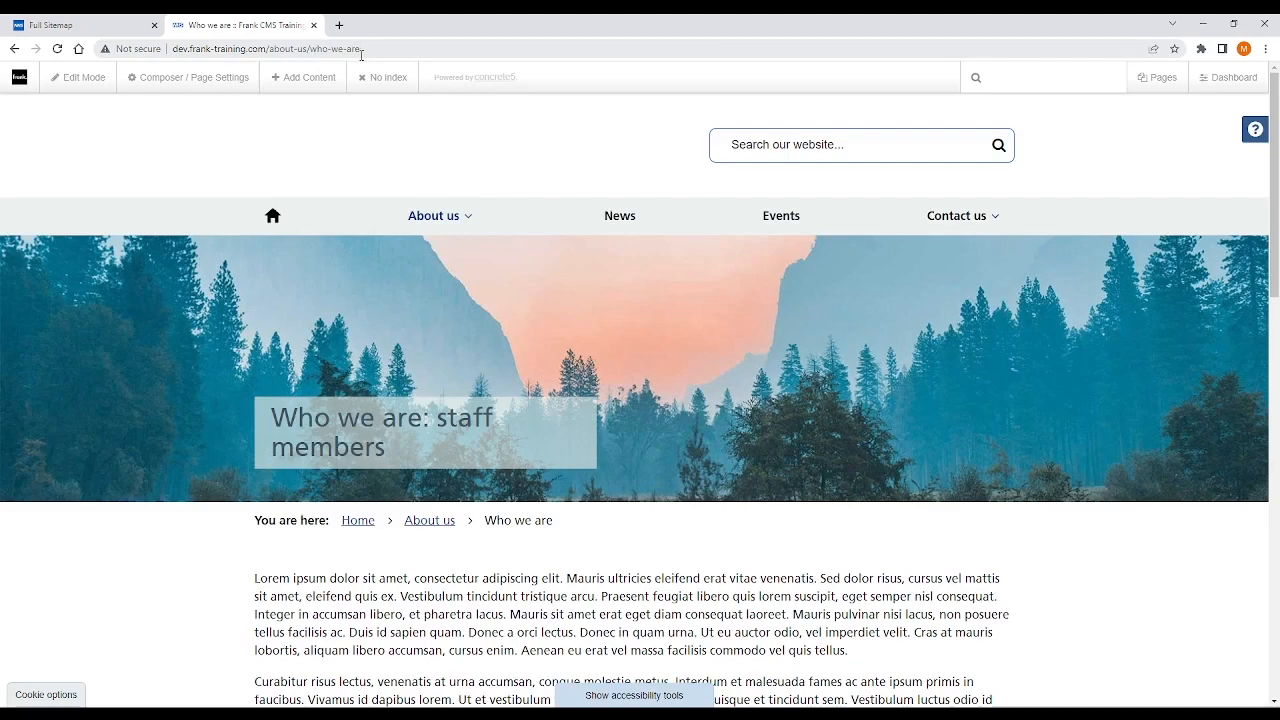
click(433, 215)
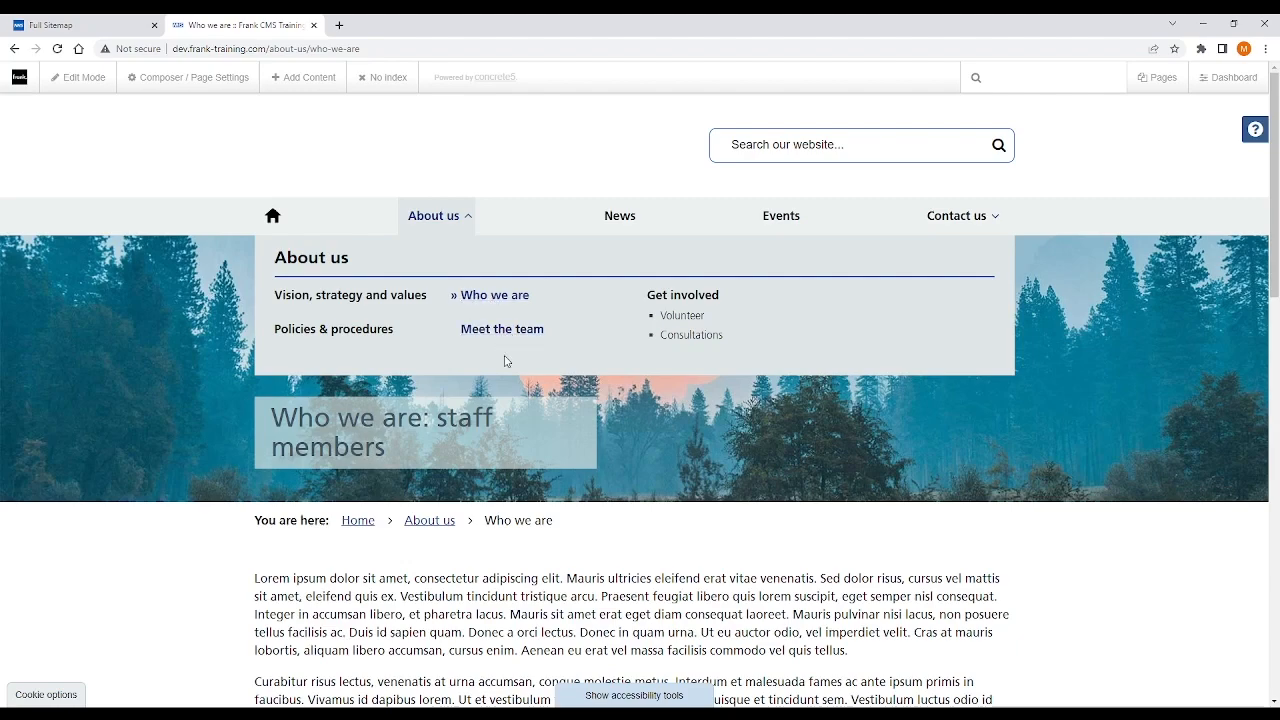
In the sitemap, drop the Who we are page onto Meet the team to bring up the Move/Copy options.
click(117, 33)
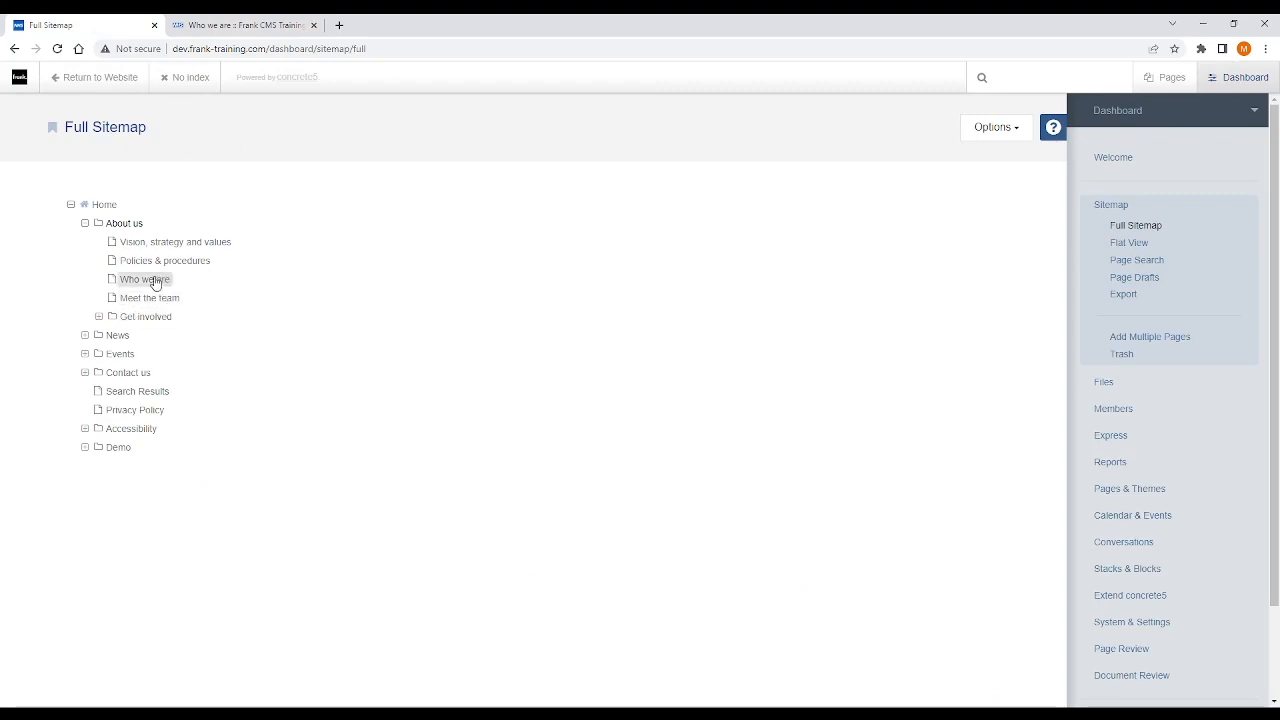
mouse_move(157, 280)
mouse_down()
mouse_move(180, 287)
mouse_move(158, 304)
mouse_up()
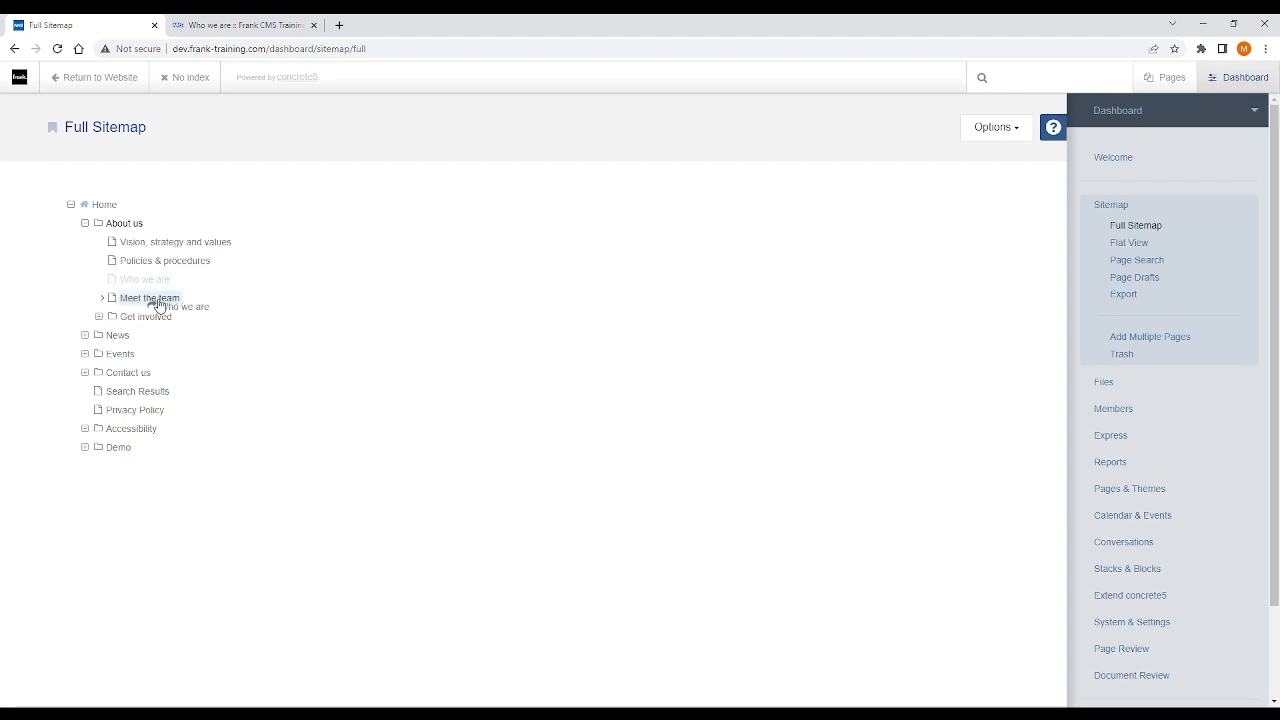
drag(158, 304, 160, 305)
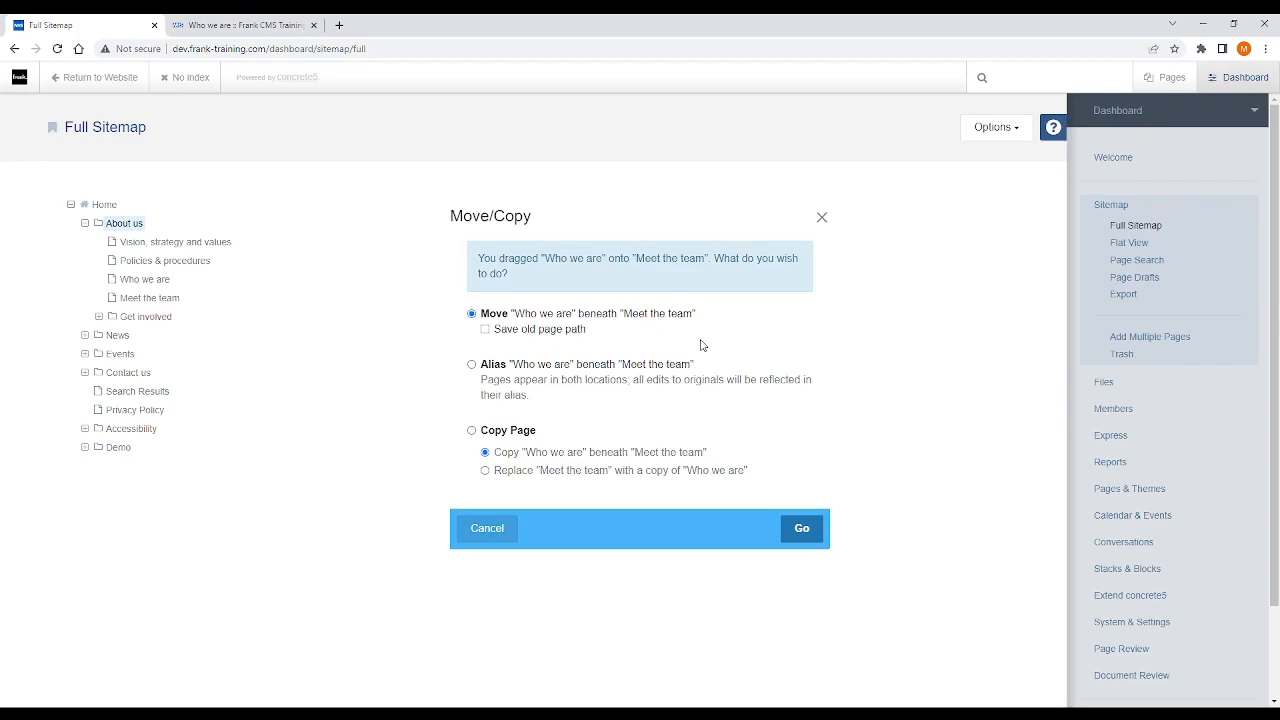
Examine the Who we are page's address path on the website and its place in the About us navigation.
click(240, 30)
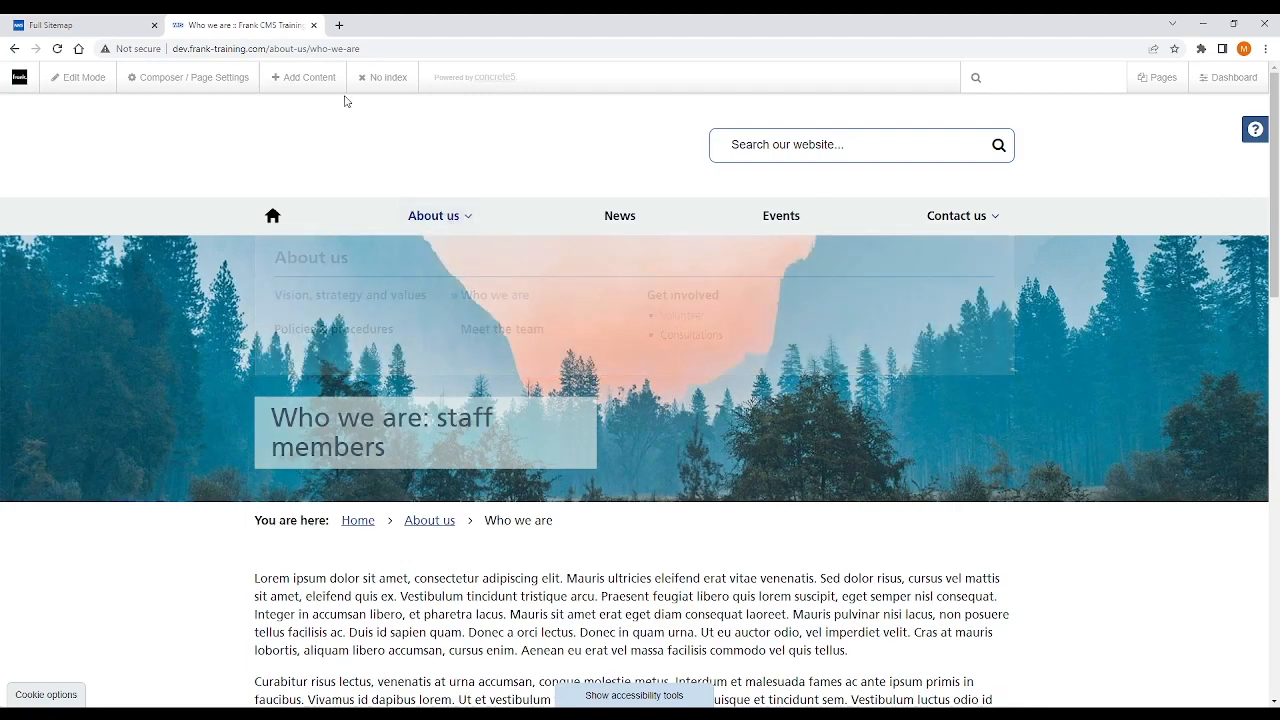
drag(374, 48, 278, 53)
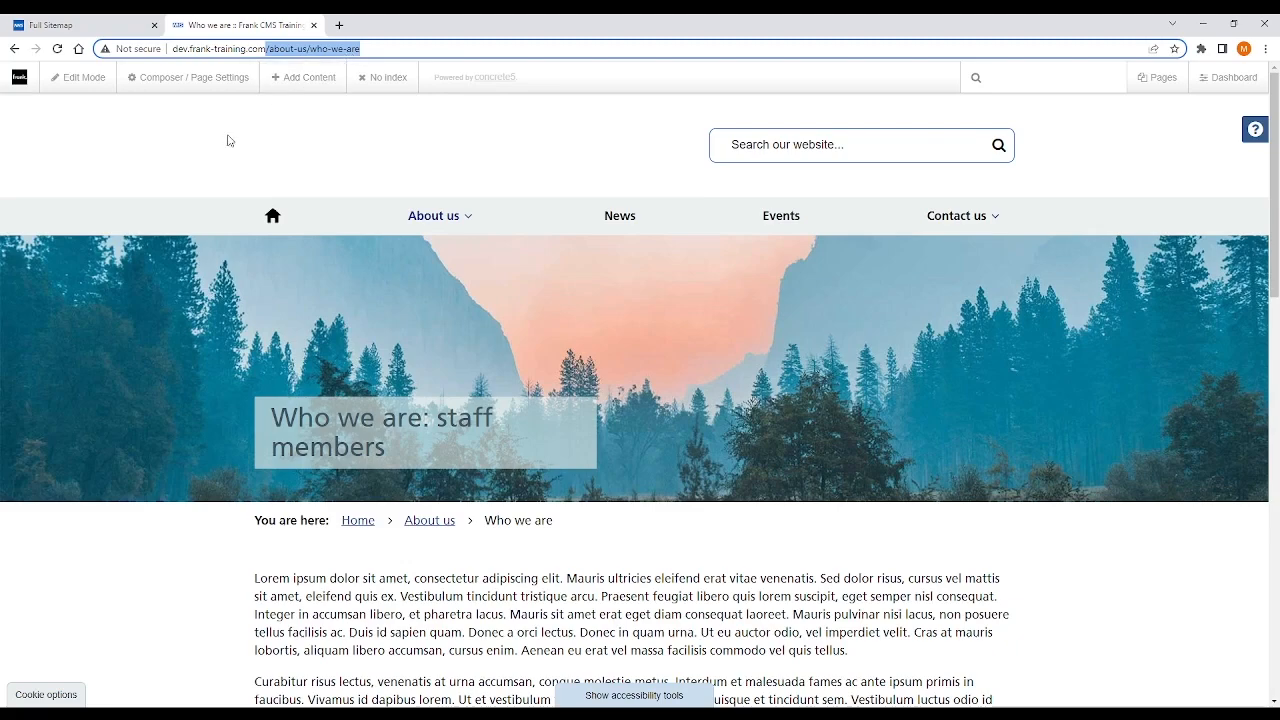
click(182, 173)
mouse_move(413, 215)
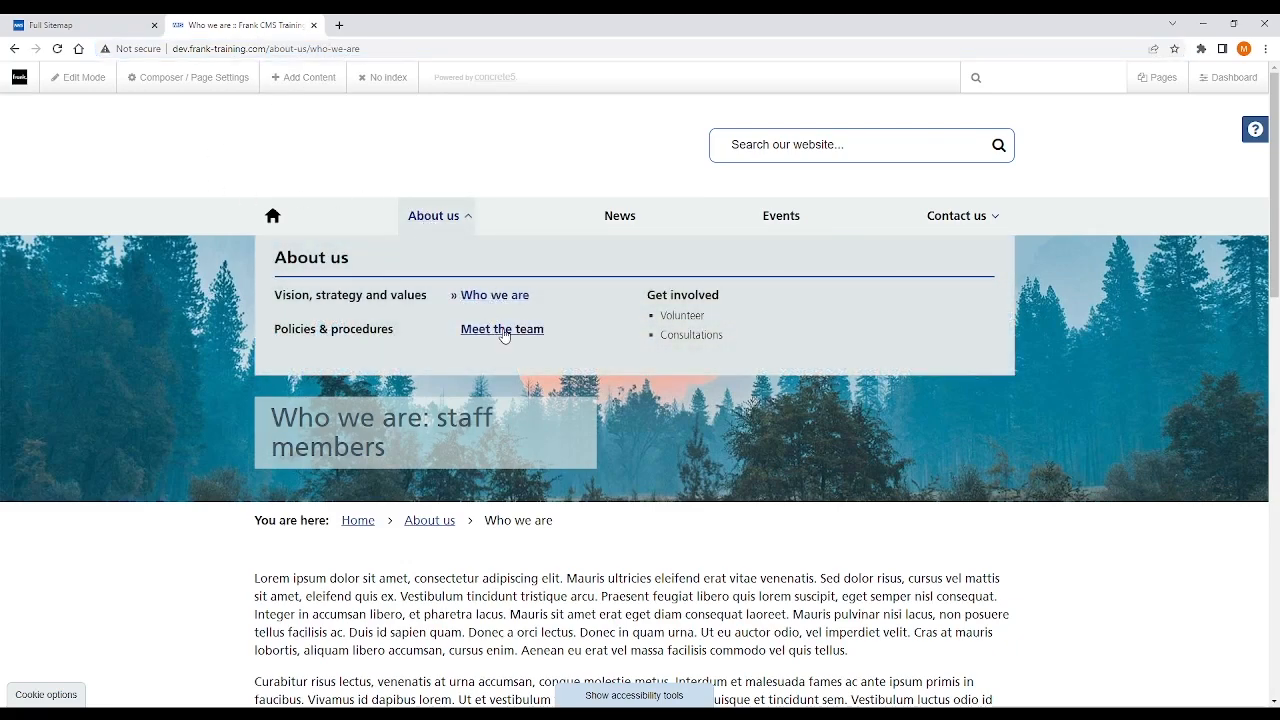
Insert "meet-the-team/" before "who-we-are" in the page's web address without loading it.
click(316, 50)
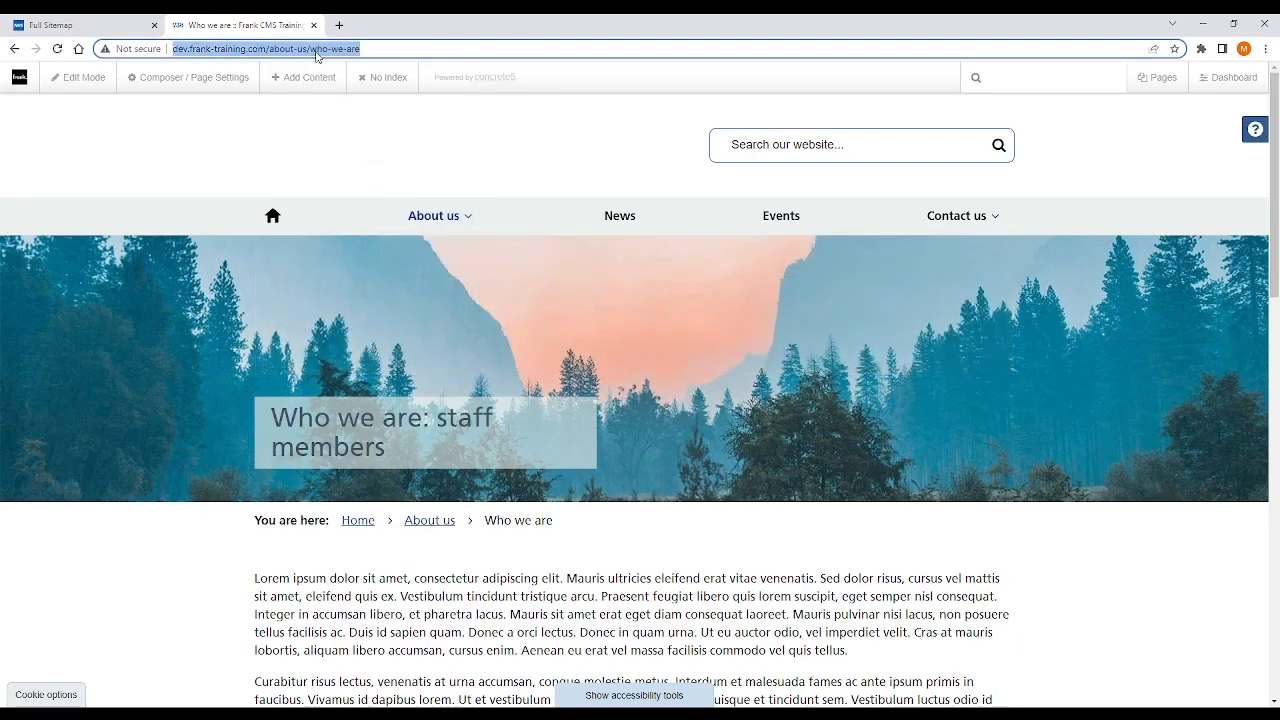
key(End)
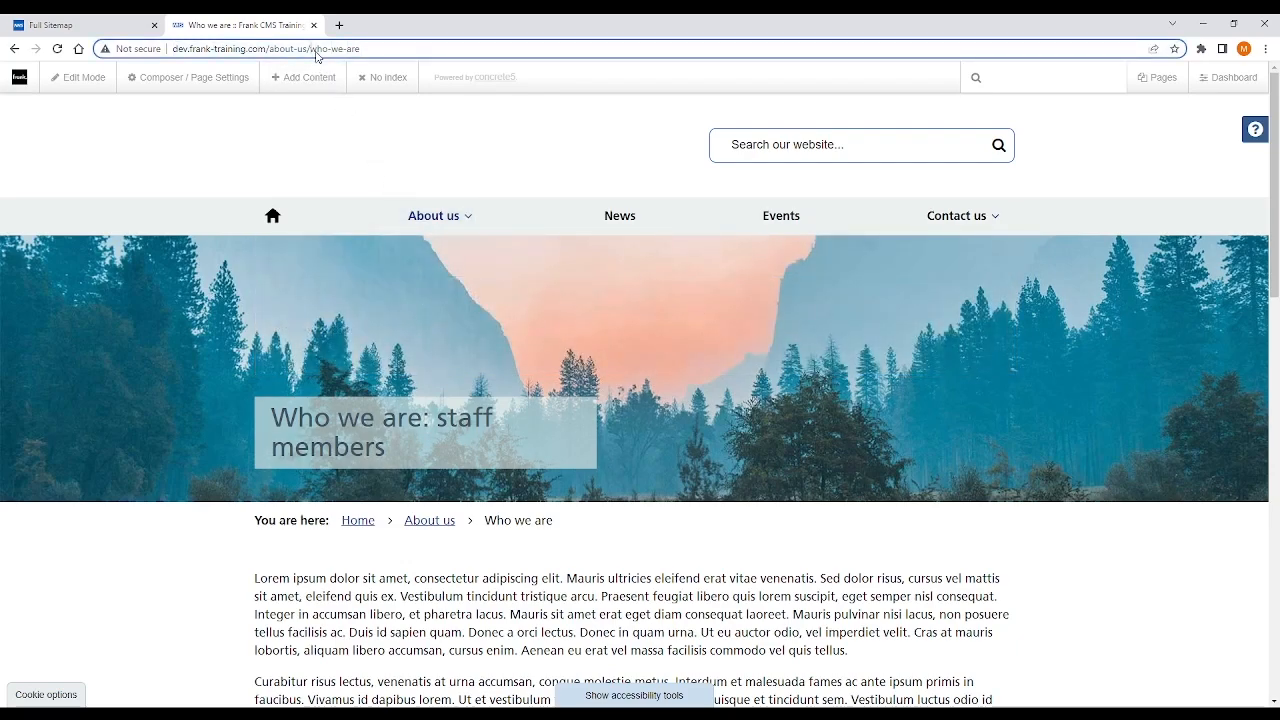
text(meet-the)
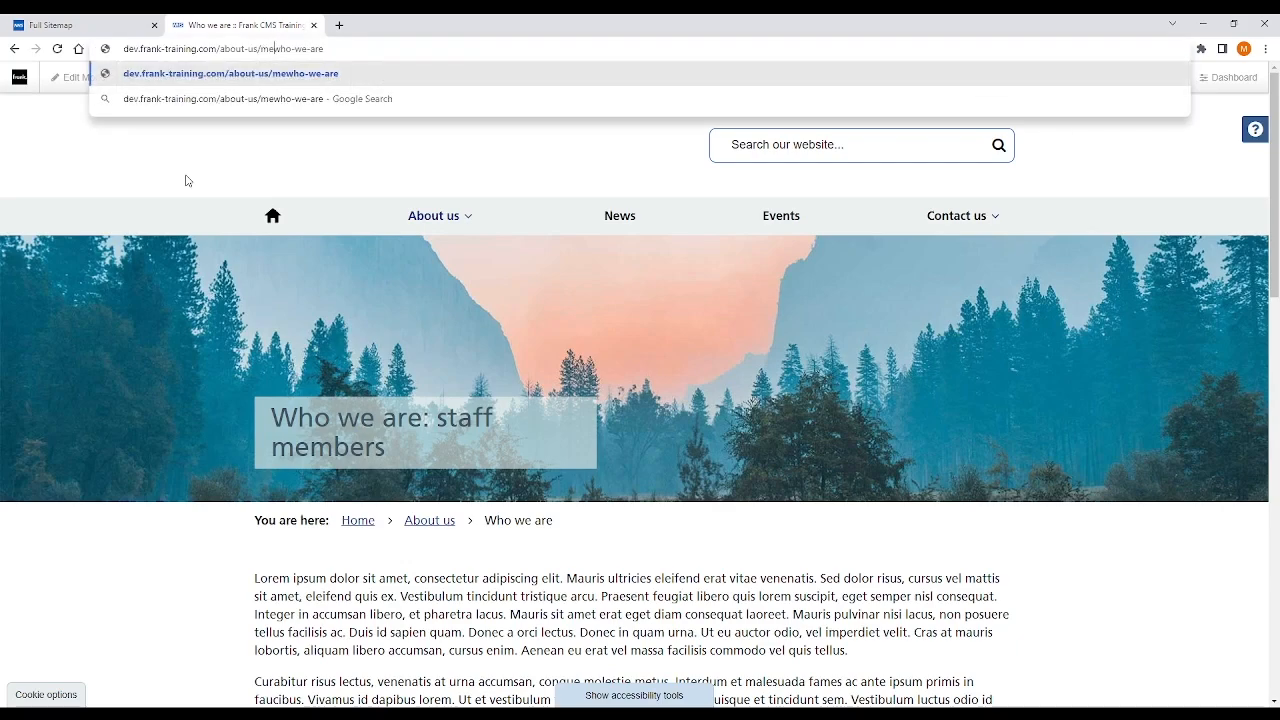
text(-team)
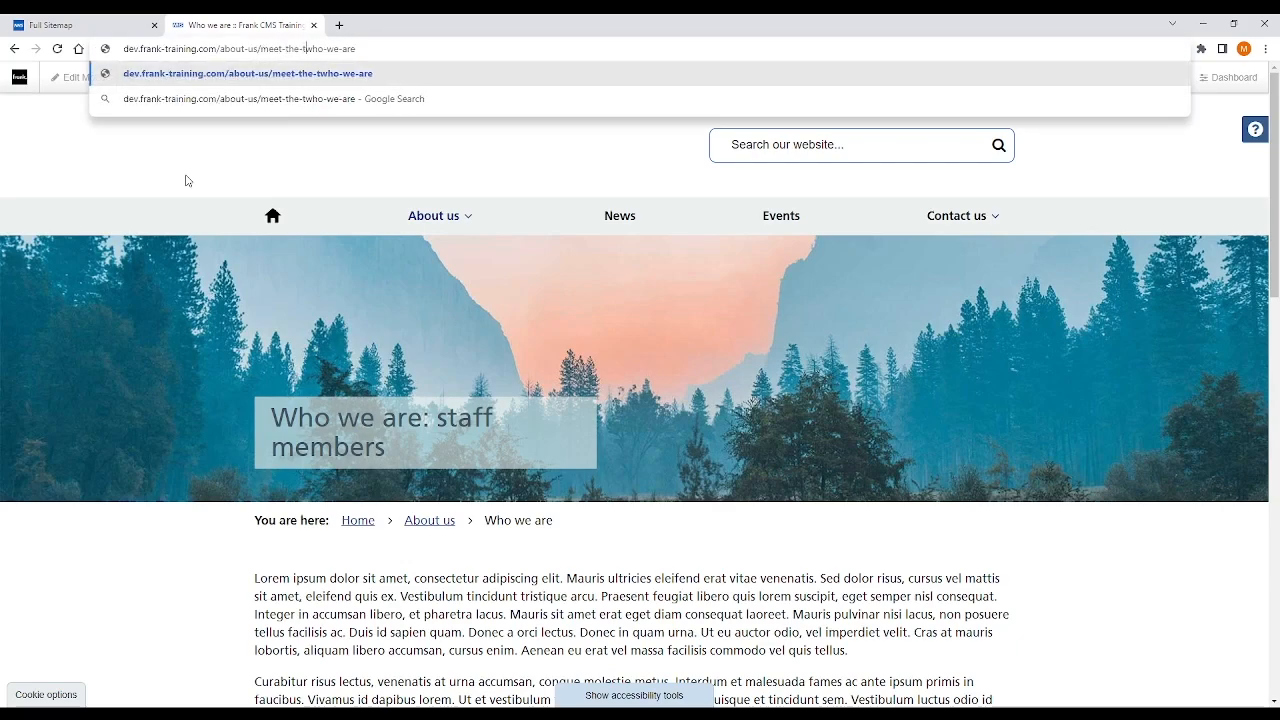
text(/)
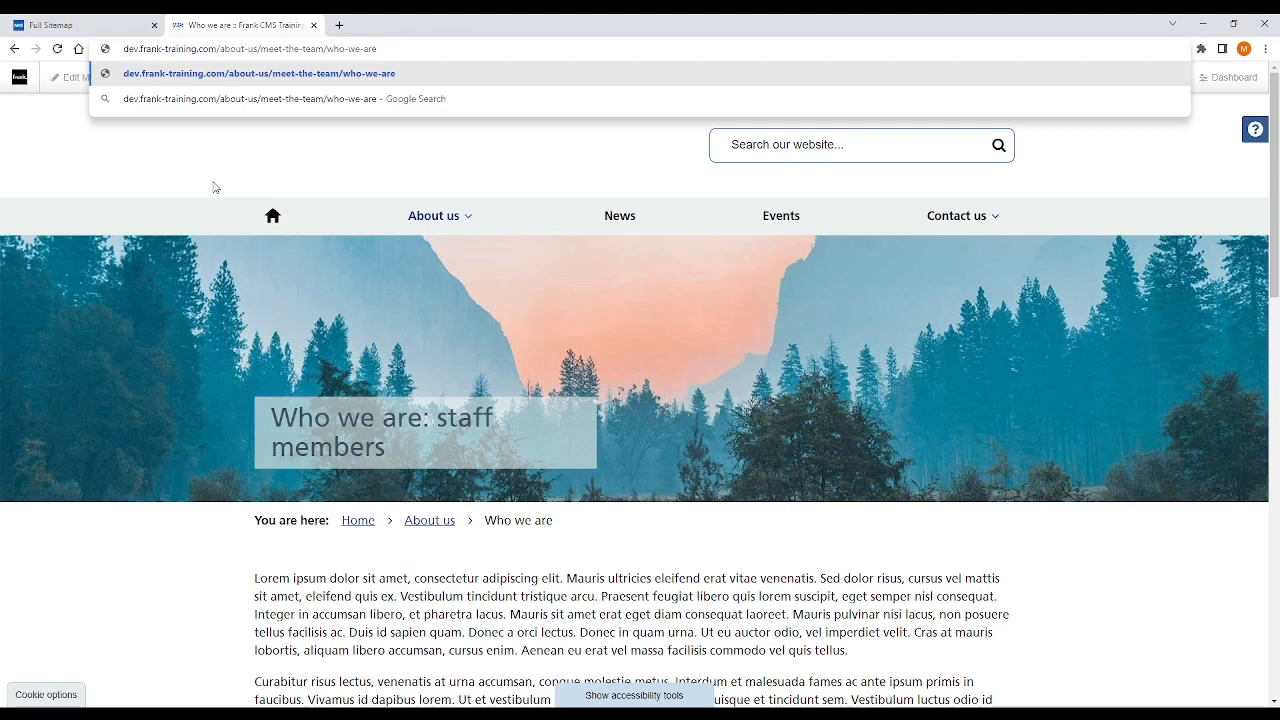
Remove "meet-the-team" from the web address again and highlight the about-us/who-we-are path.
key(ctrl+shift+Left)
key(ctrl+shift+Left)
key(ctrl+shift+Left)
key(BackSpace)
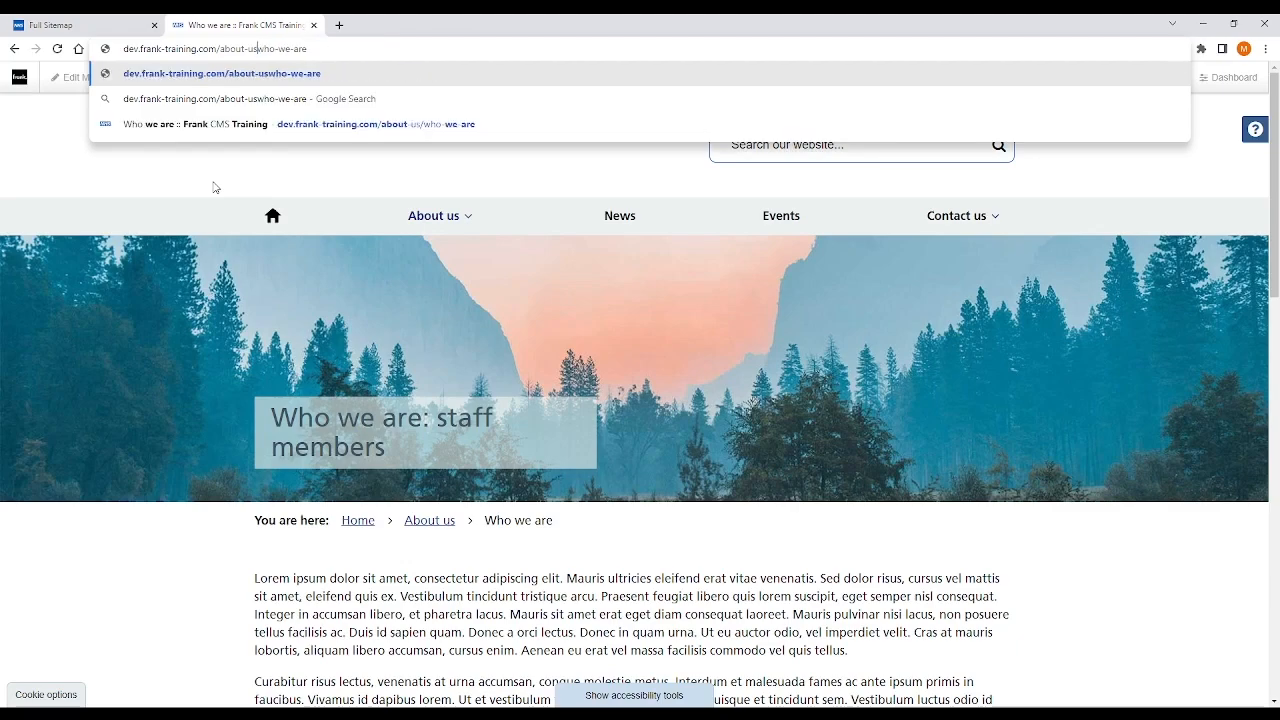
key(ctrl+Left)
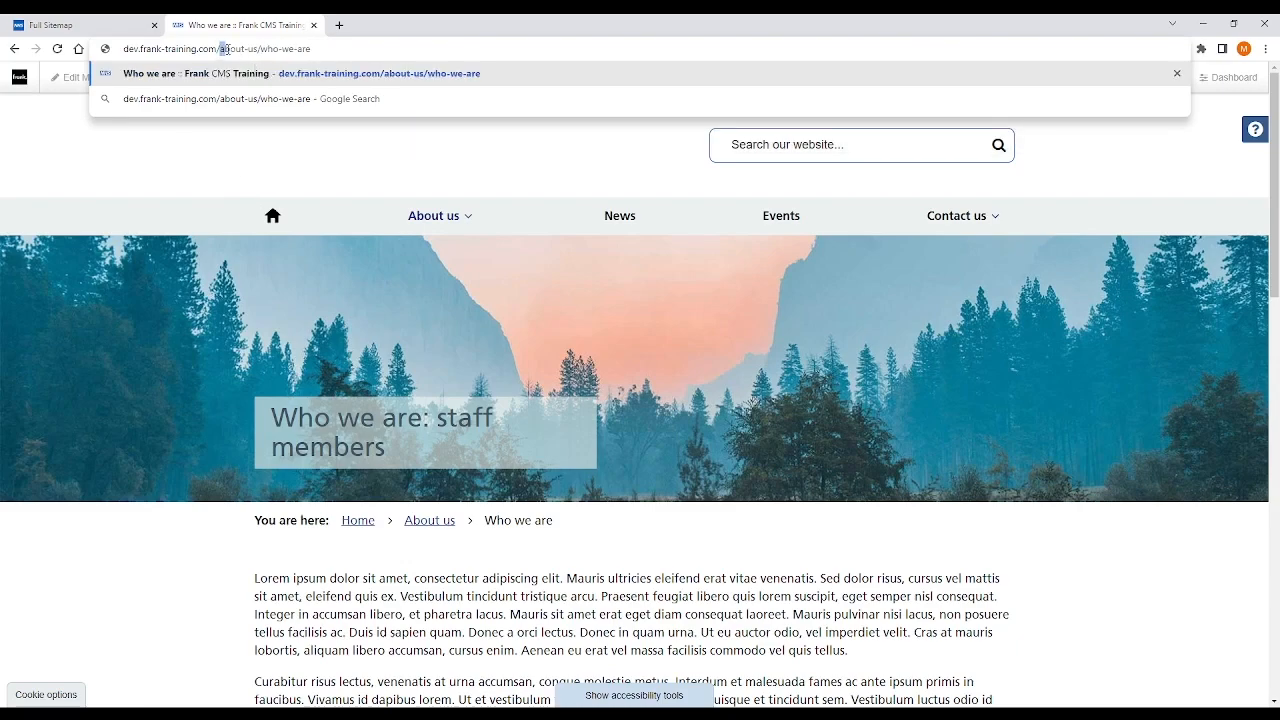
key(shift+End)
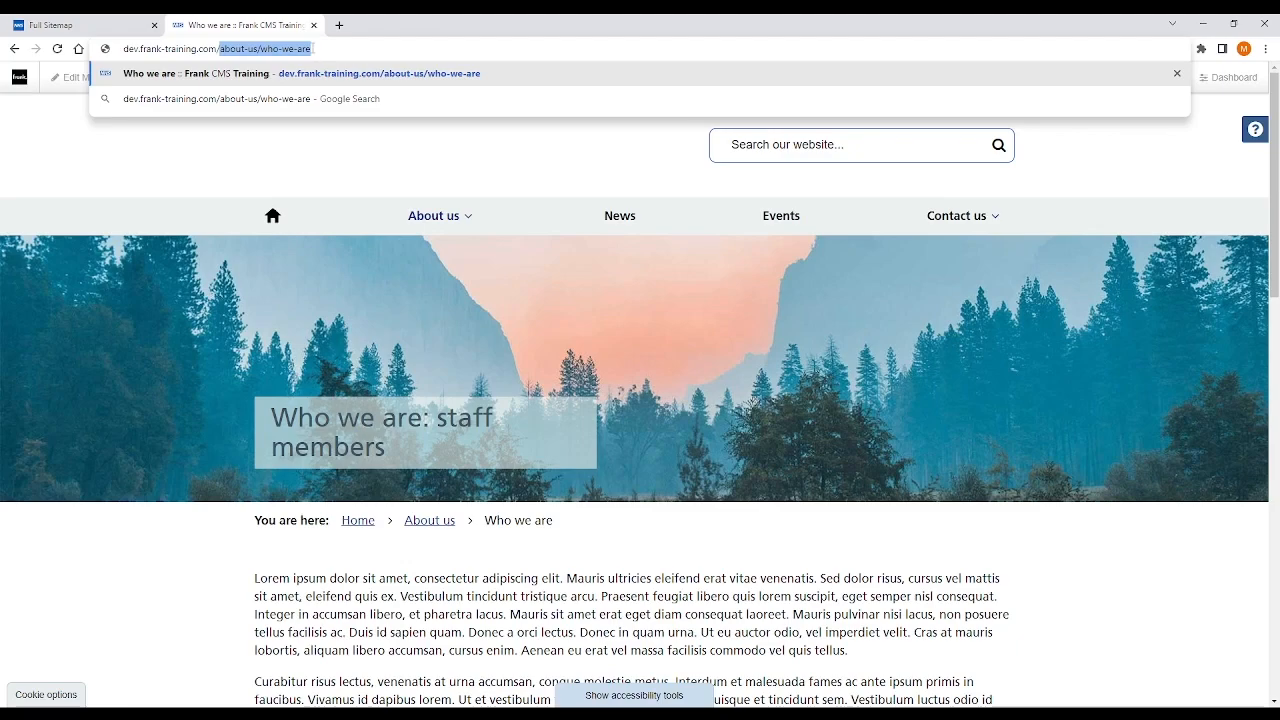
click(162, 160)
Return to the sitemap's Move/Copy dialog, try the Save old page path option, close the dialog and view the website page.
click(113, 32)
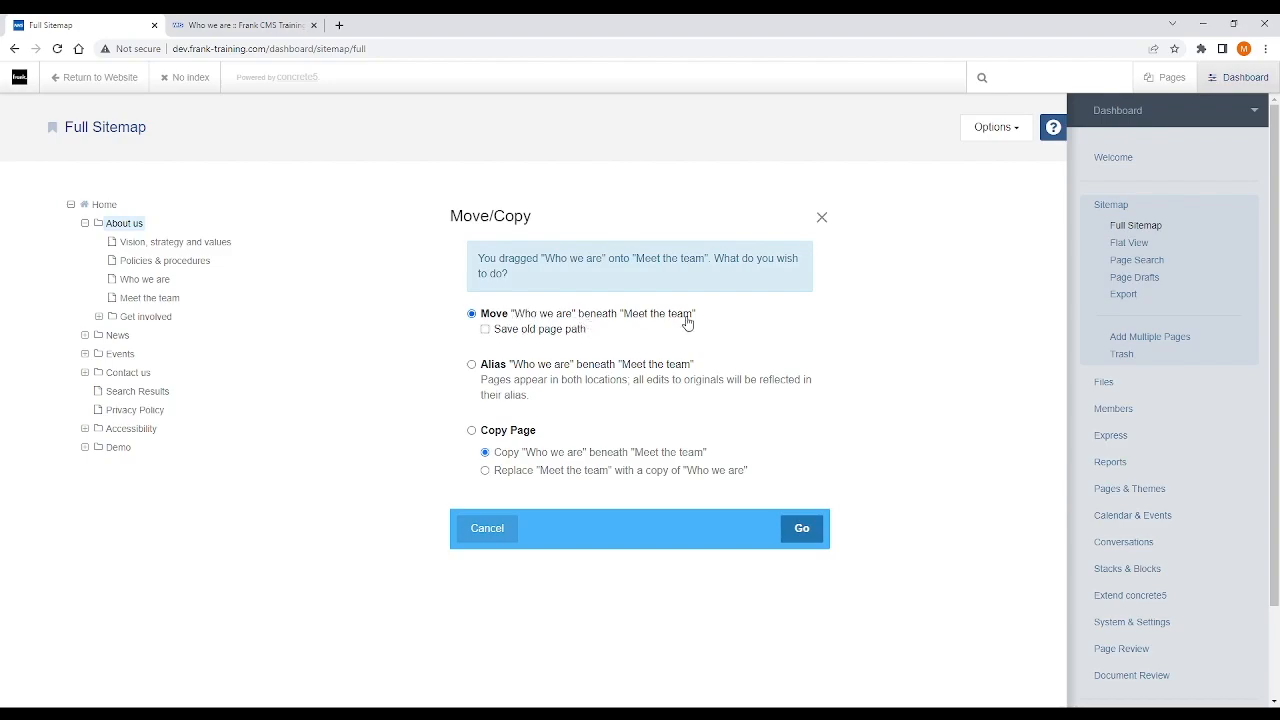
click(507, 334)
click(822, 217)
click(238, 31)
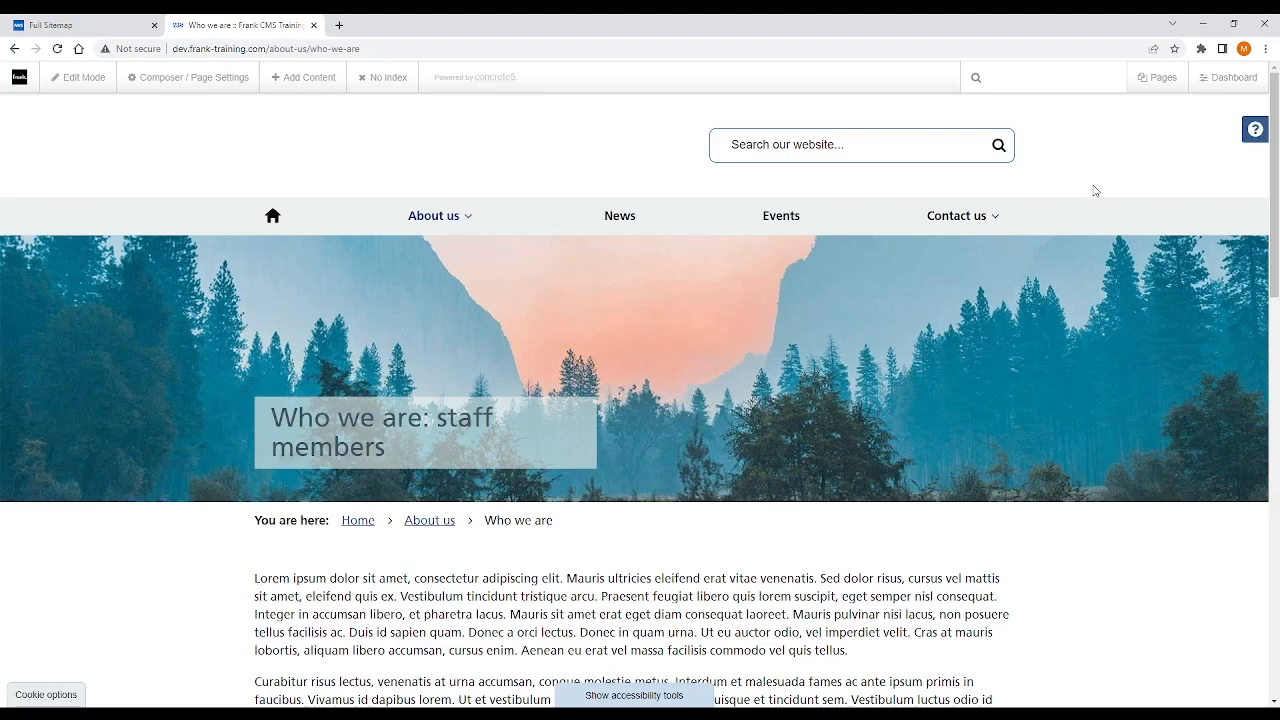
In the sitemap, move the Who we are page beneath Meet the team with Save old page path enabled.
click(121, 27)
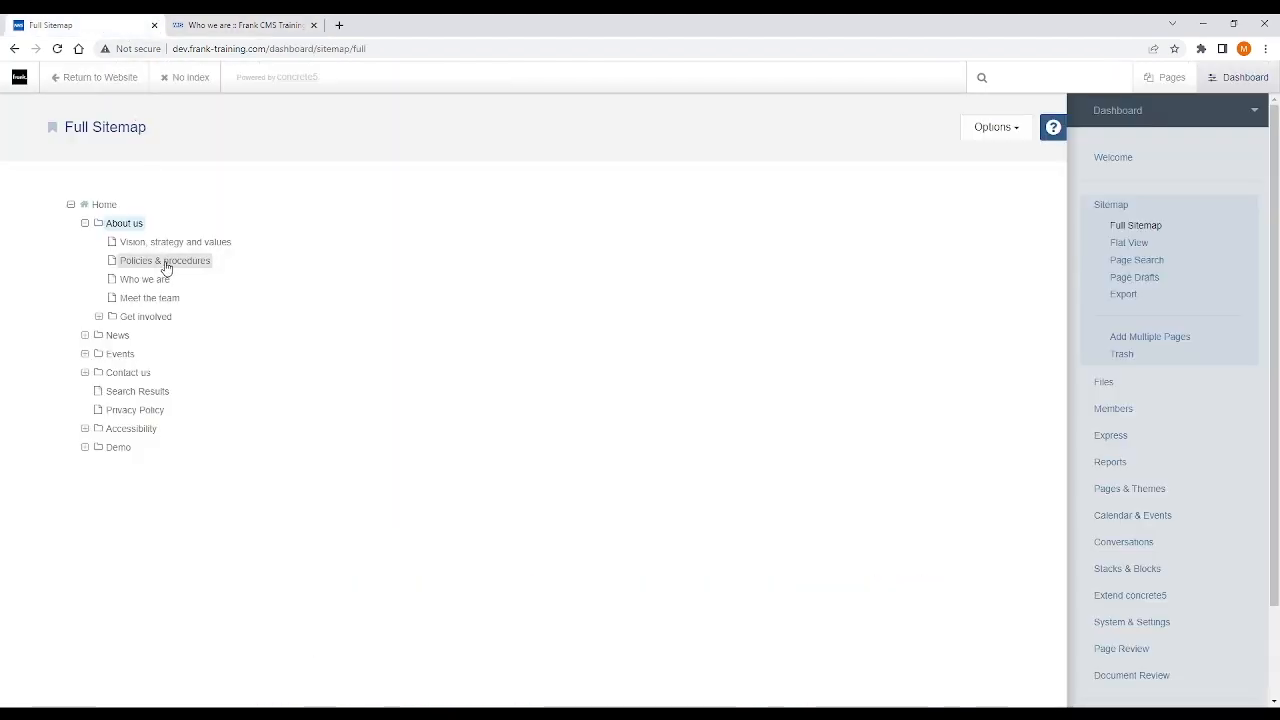
drag(145, 285, 175, 302)
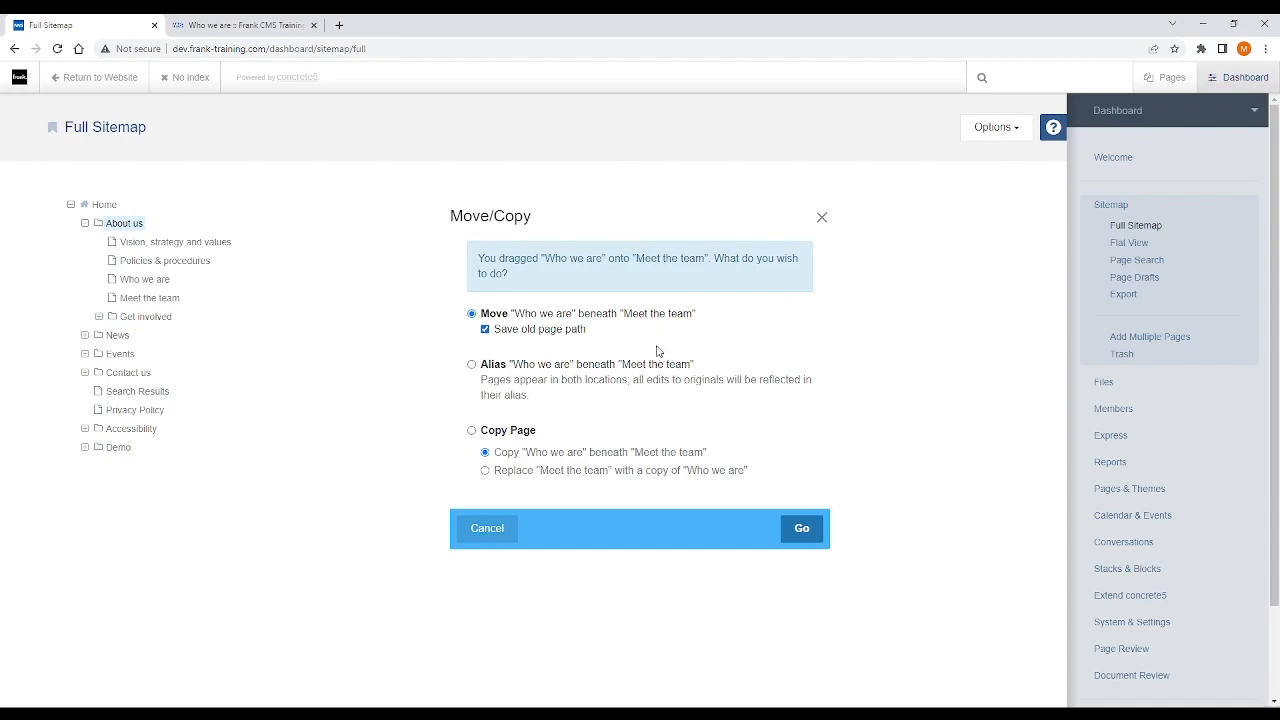
click(806, 535)
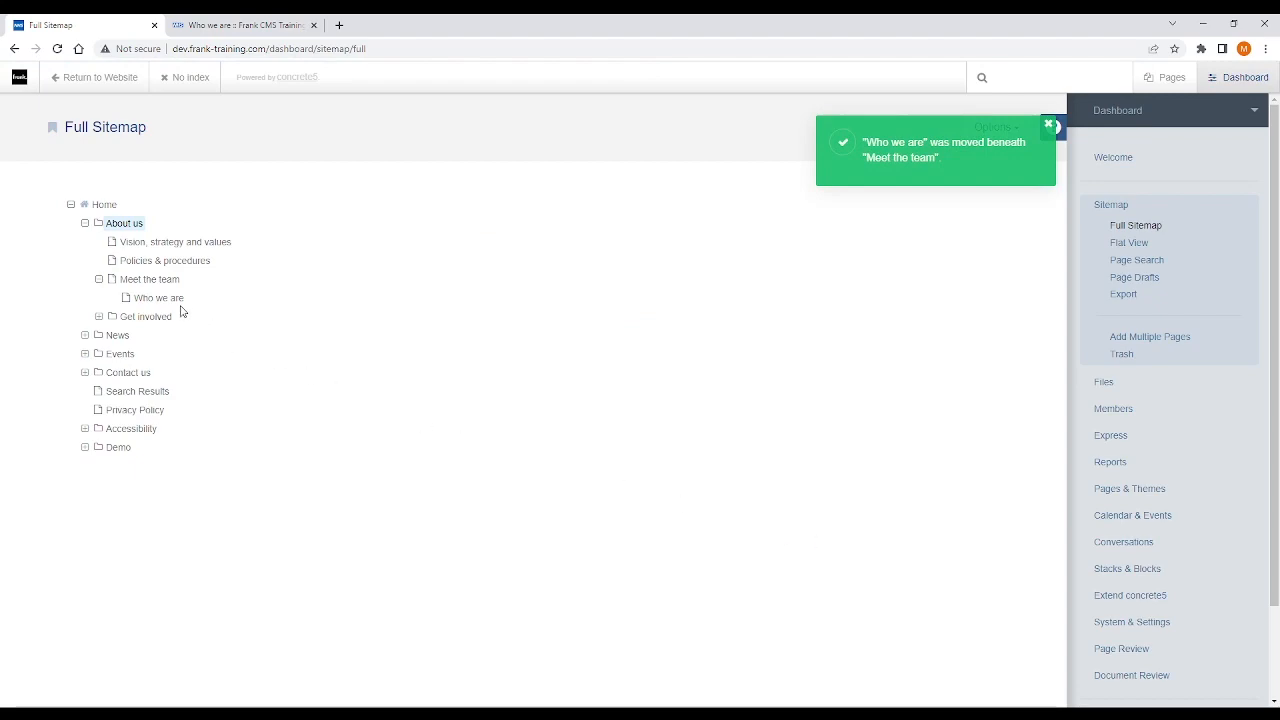
Highlight the Who we are page's old address path on the website, then reload the page to check its address.
click(247, 27)
drag(267, 49, 421, 54)
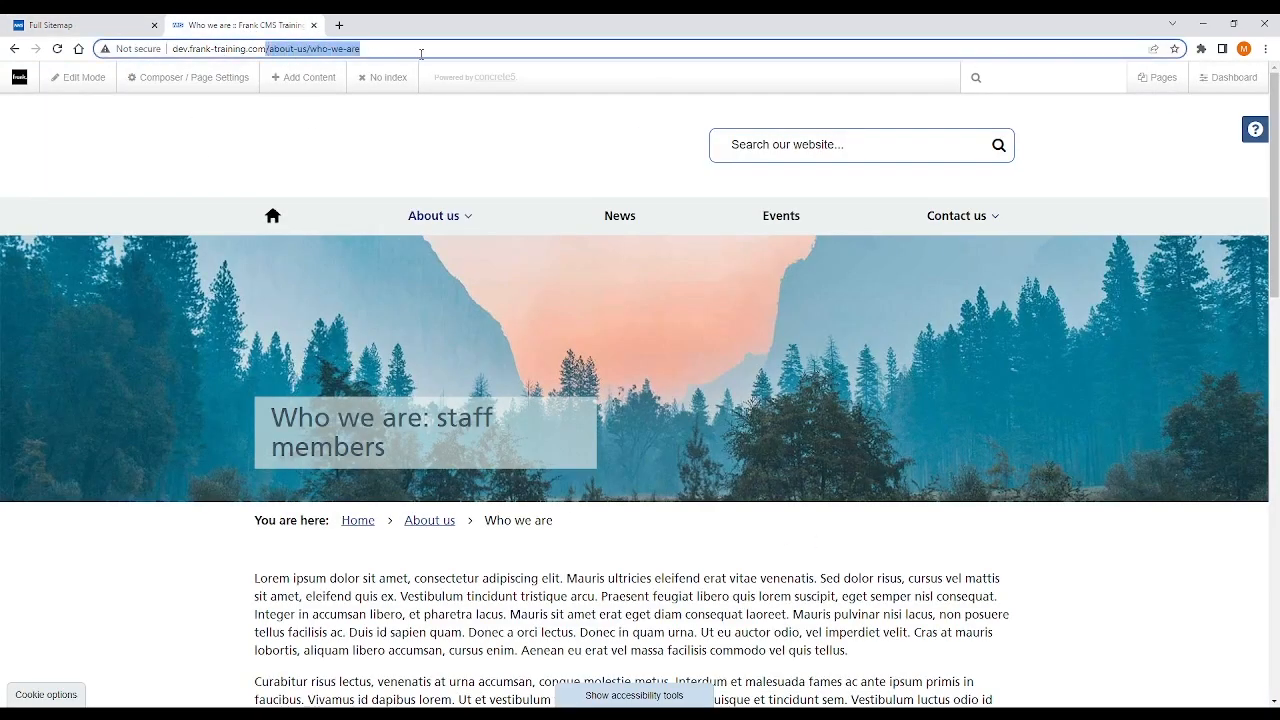
click(173, 160)
click(57, 48)
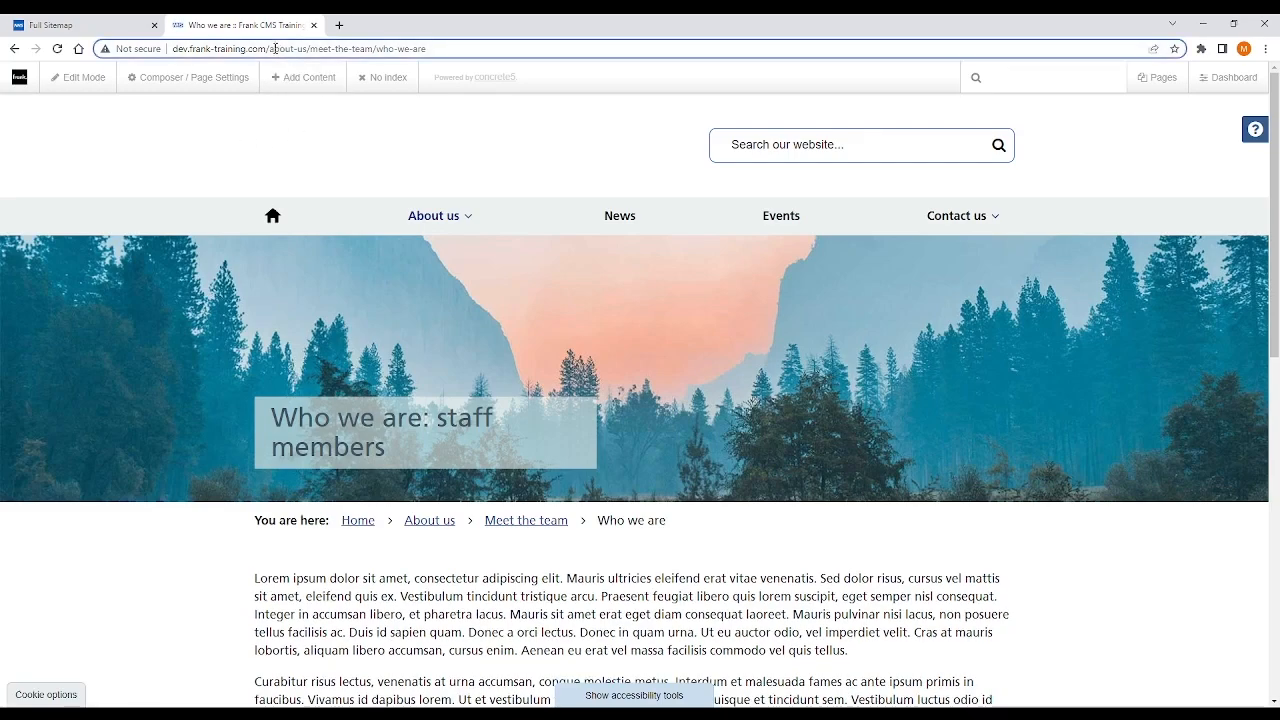
Highlight the Who we are page's new address path on the website and look at the About us navigation entry.
drag(275, 48, 466, 48)
click(133, 161)
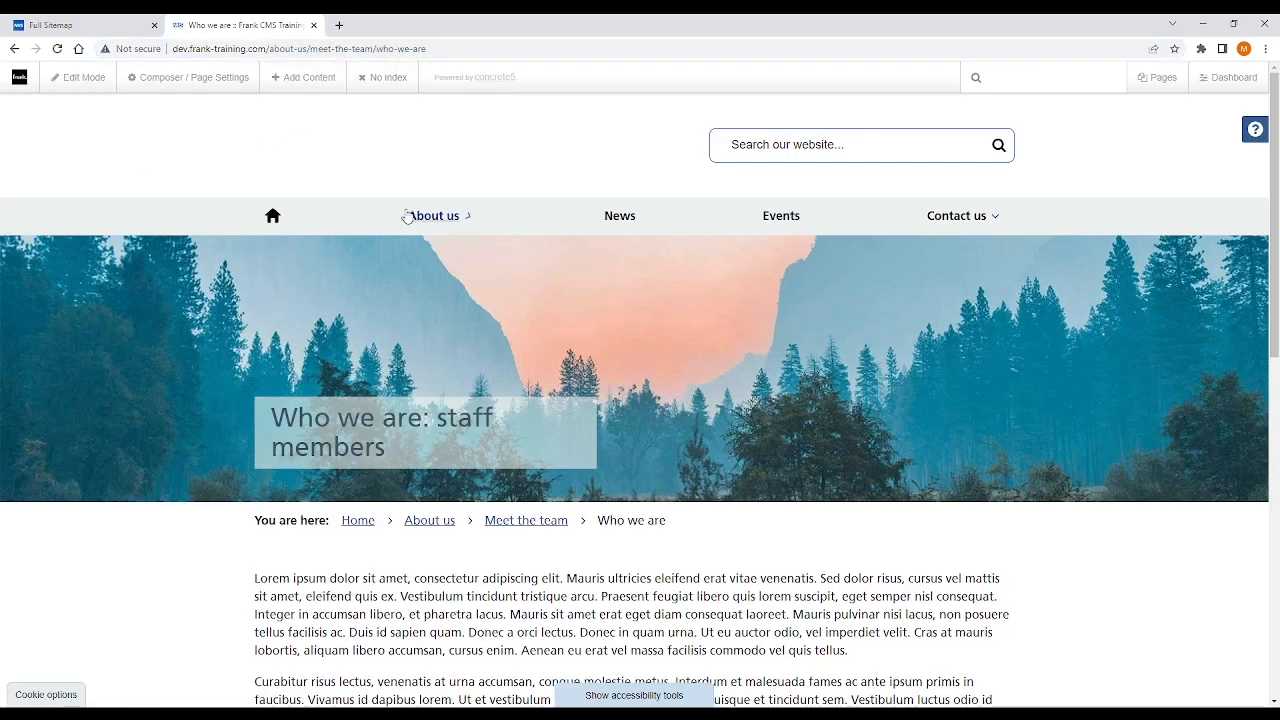
mouse_move(436, 218)
In the full sitemap, open the attributes of the About us page, dismiss the spell checker notice, review the settings and close them.
click(104, 26)
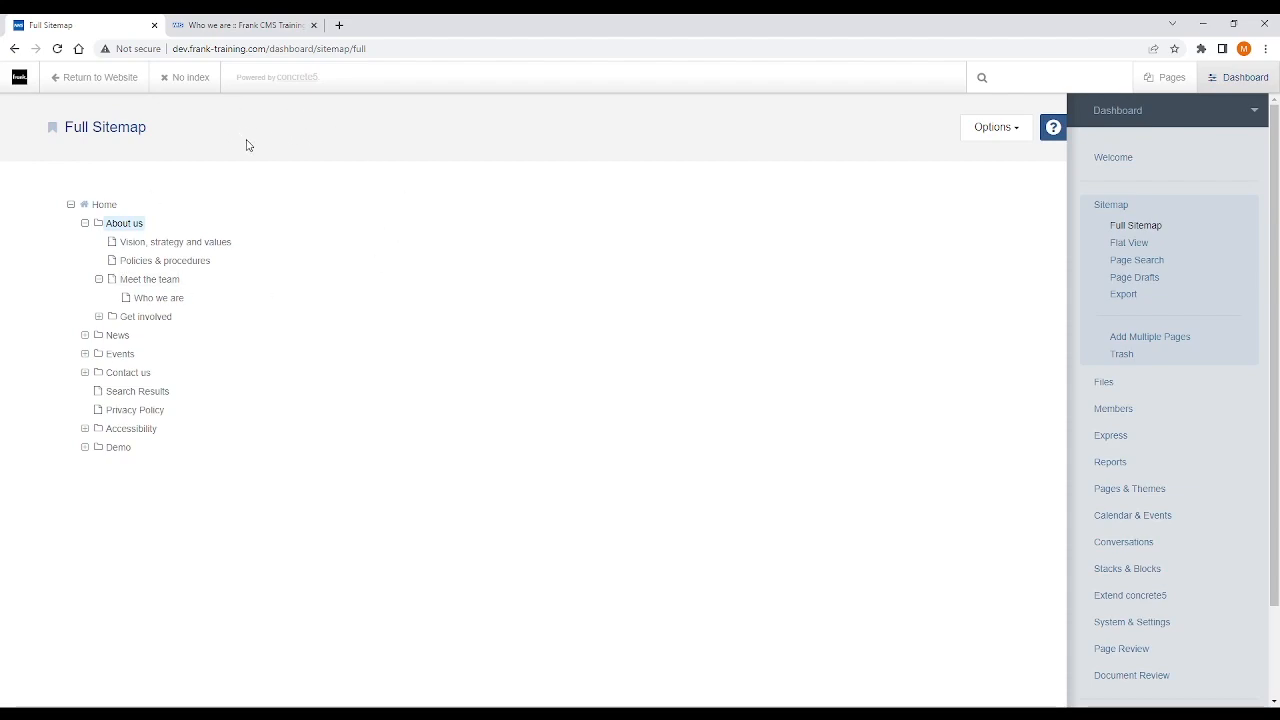
click(124, 224)
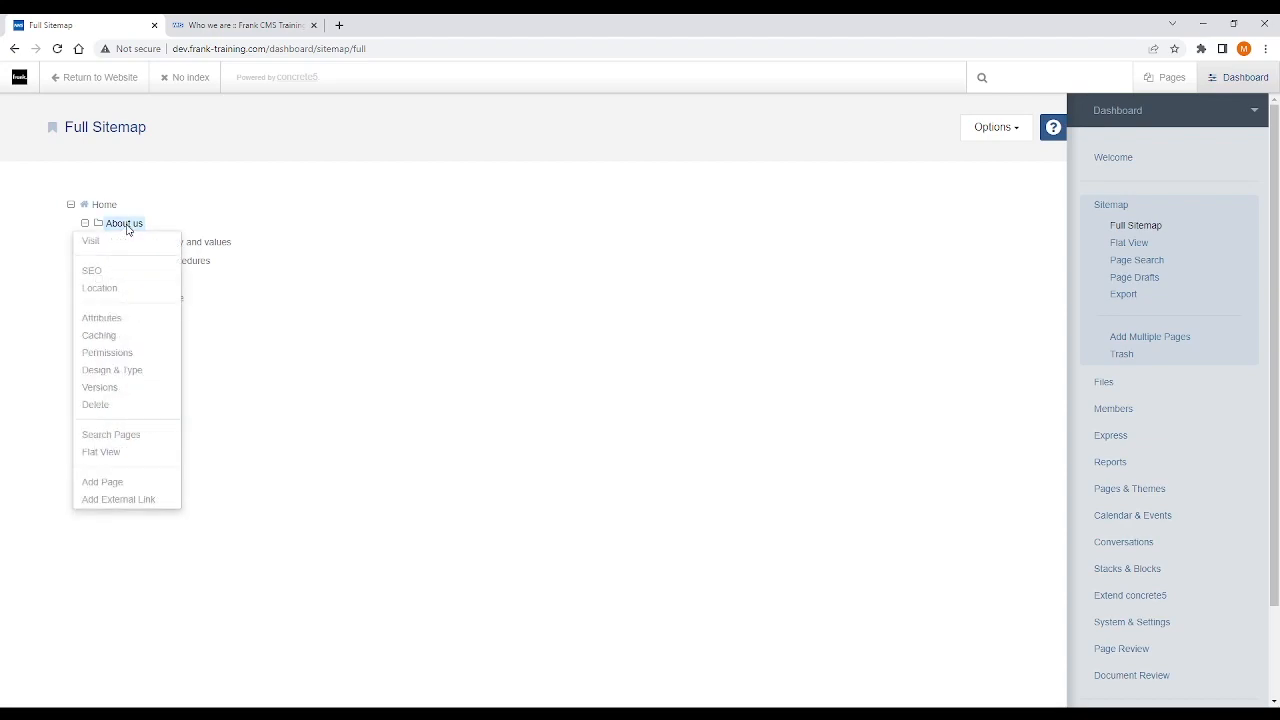
click(122, 324)
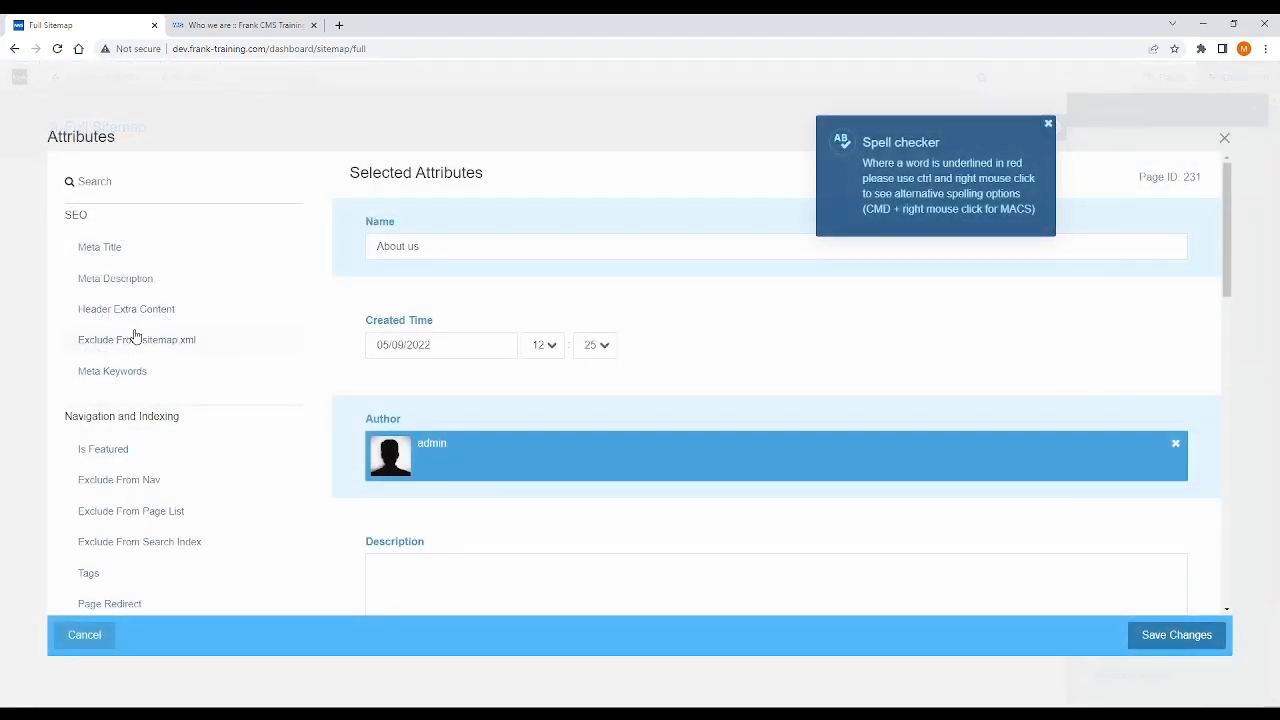
click(1048, 124)
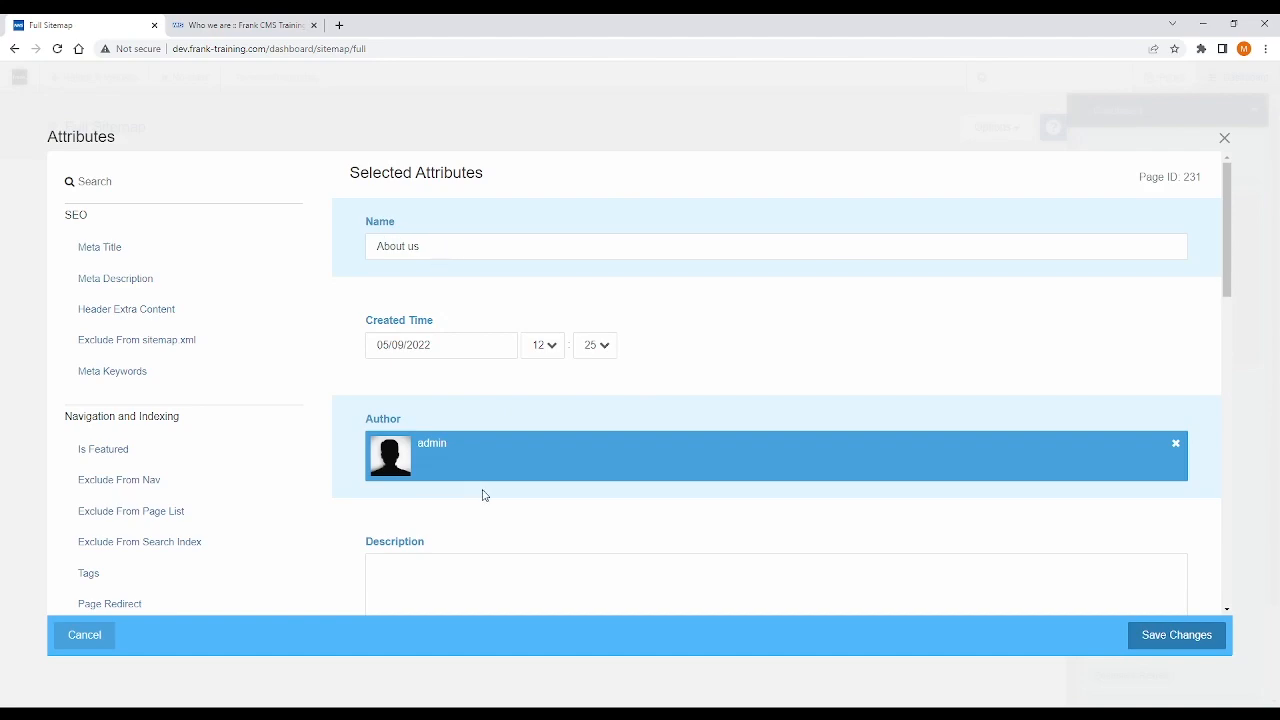
scroll(574, 449, down, 3)
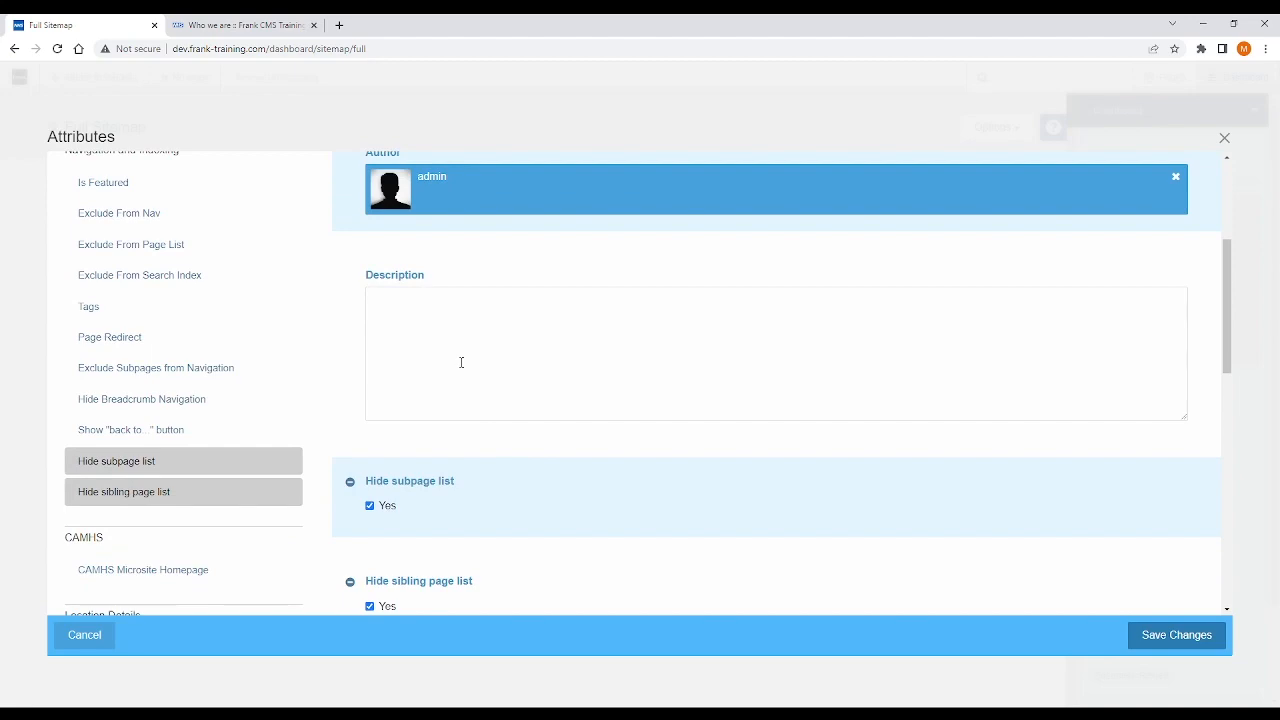
scroll(410, 322, down, 2)
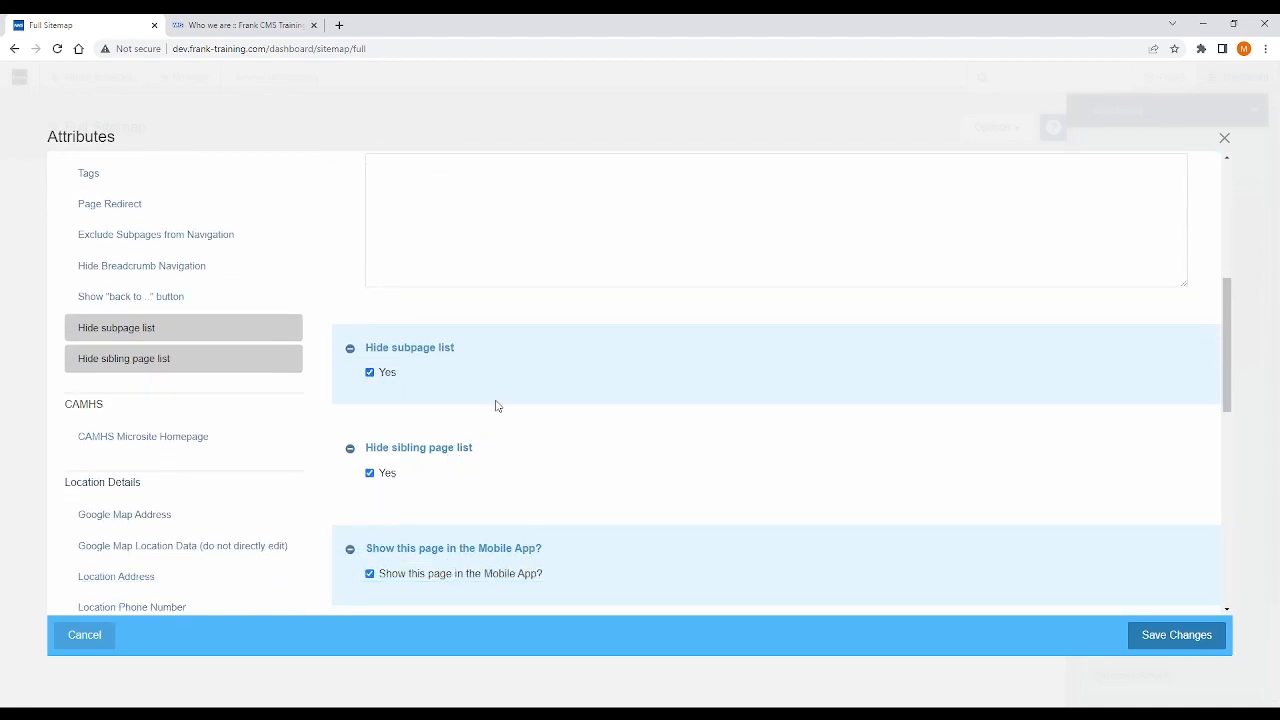
scroll(494, 403, up, 3)
scroll(497, 402, up, 1)
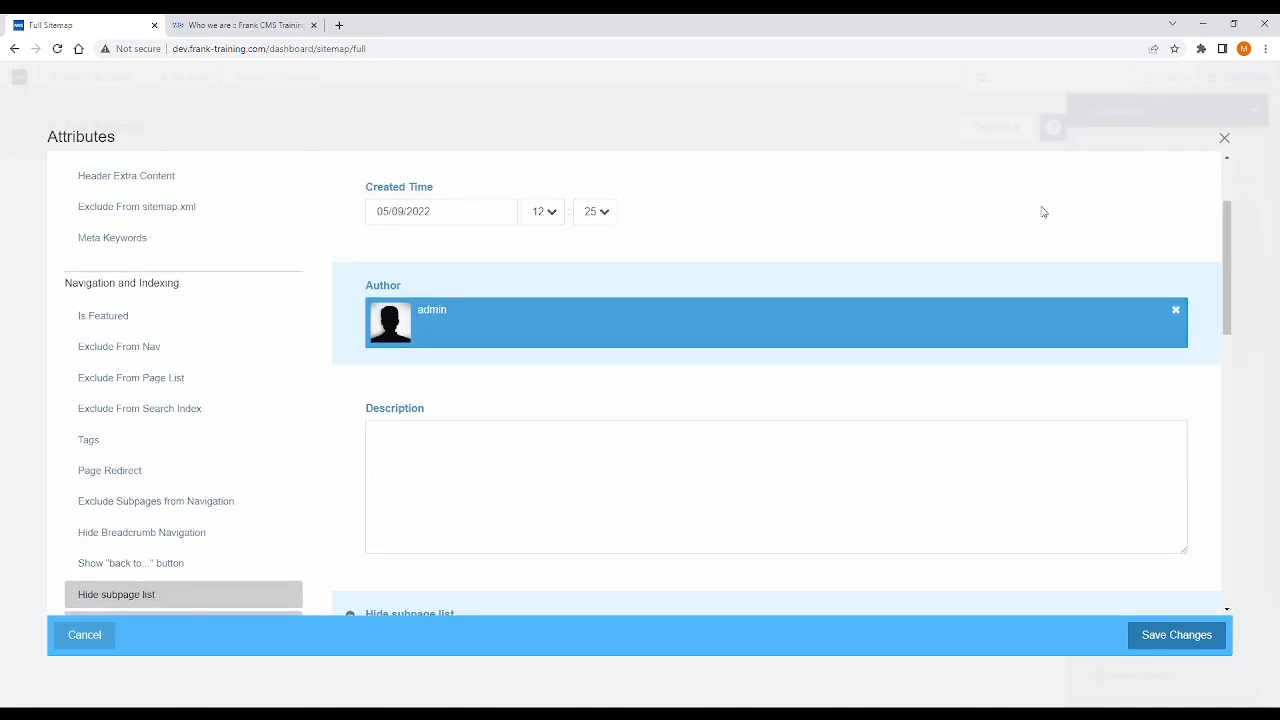
click(1224, 138)
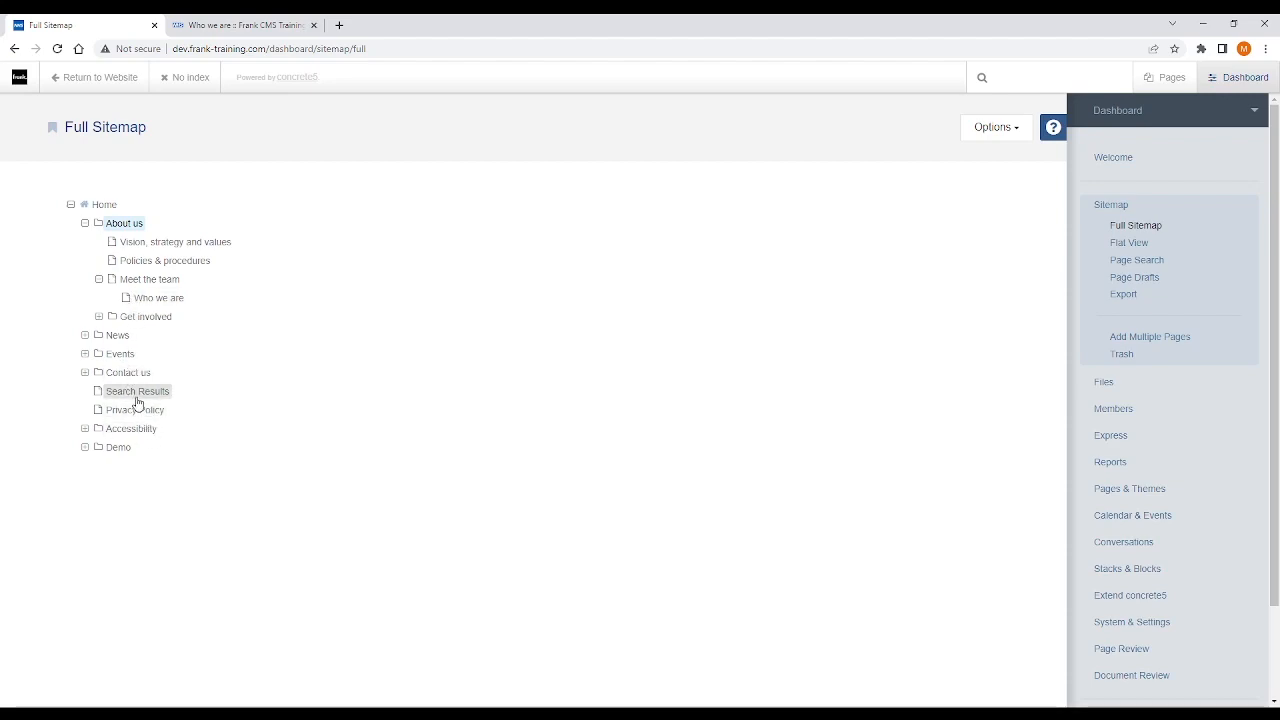
Open the Search Results page's attributes, filter them by "exclude" and review the exclusion settings.
click(134, 395)
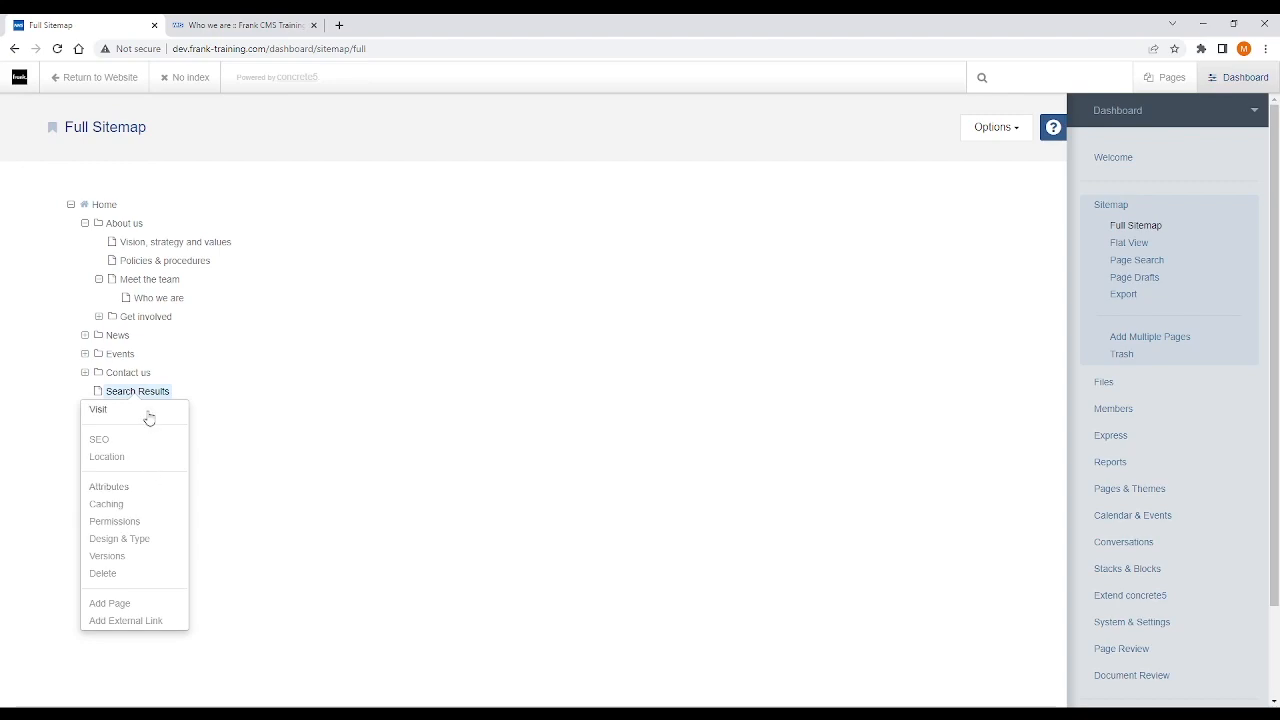
click(134, 490)
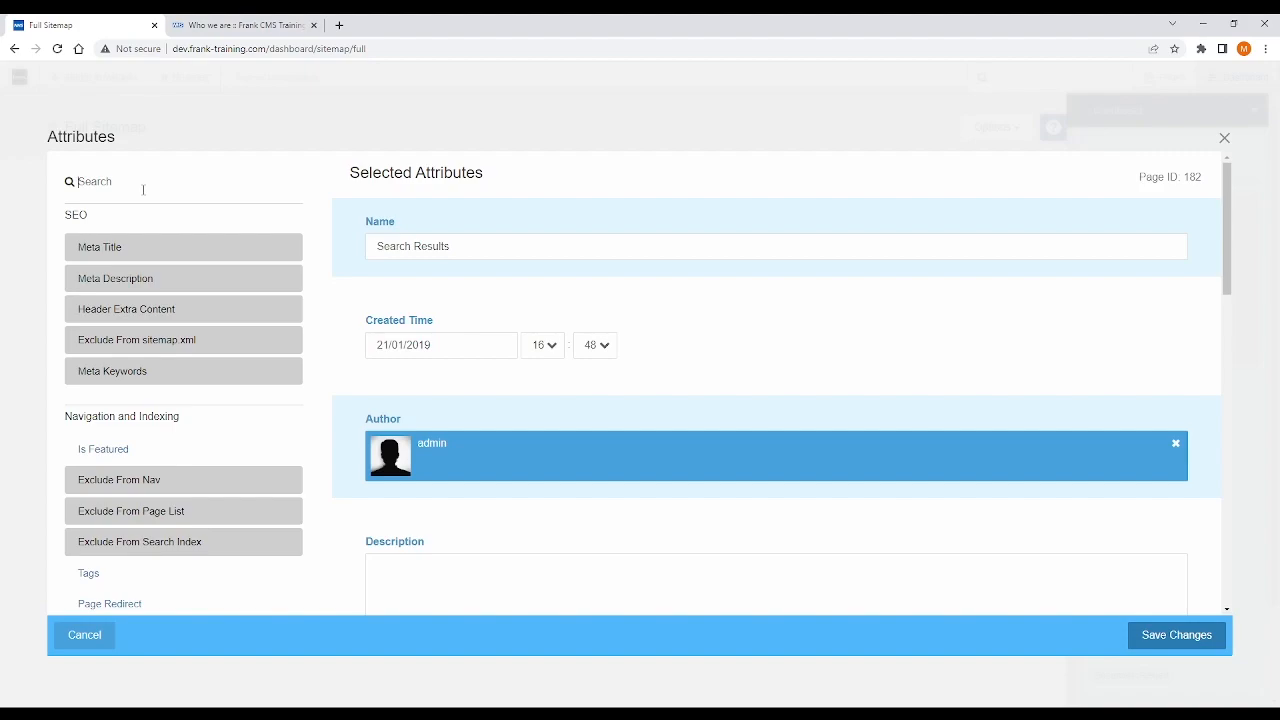
text(exclude)
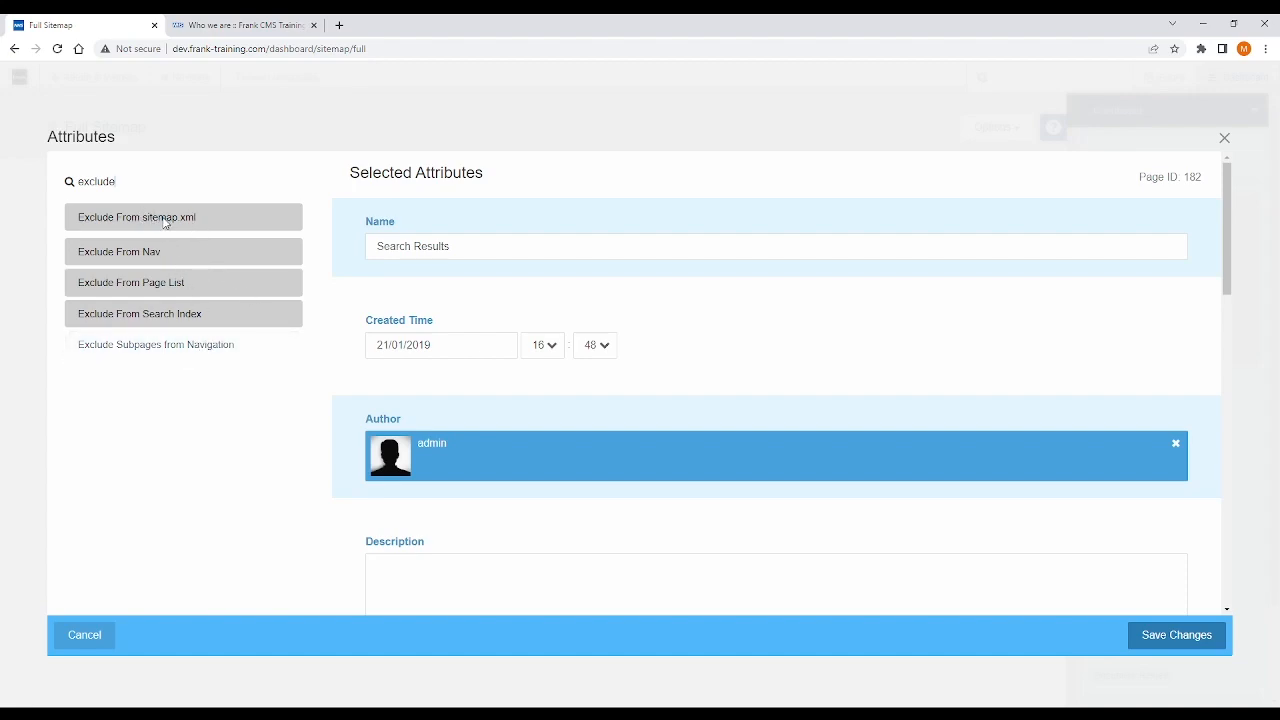
scroll(515, 350, down, 8)
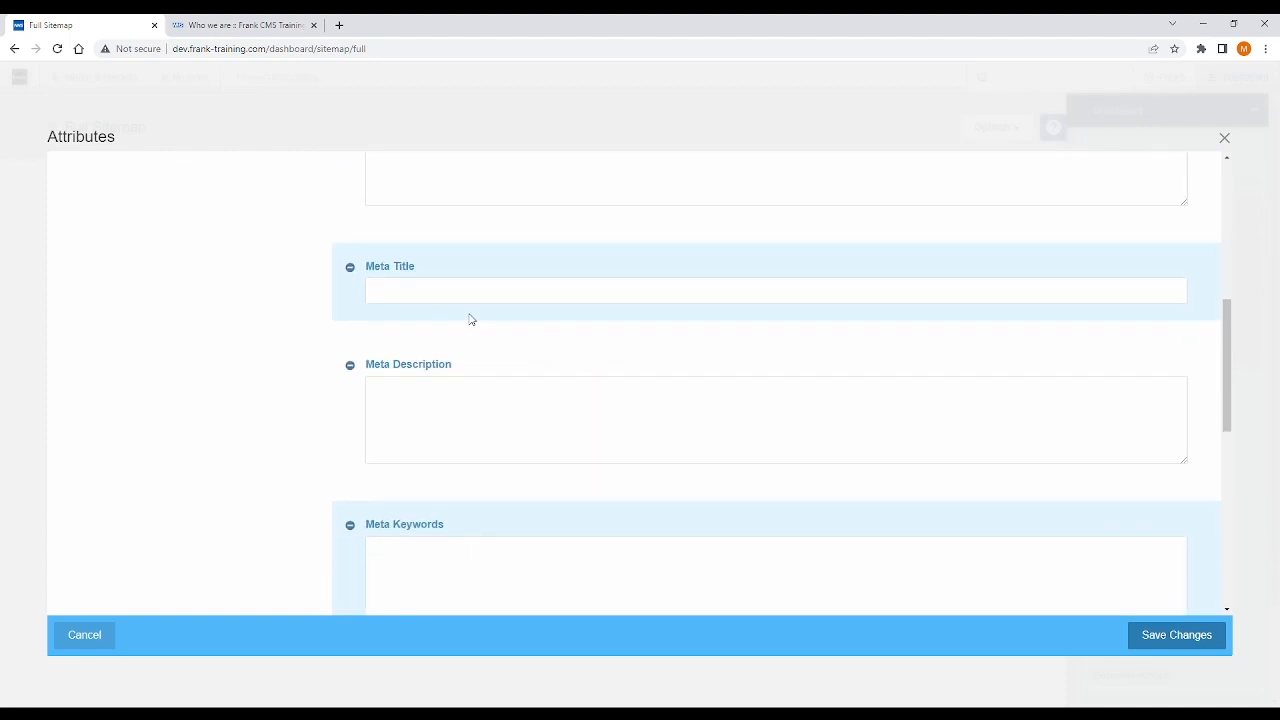
scroll(482, 296, down, 3)
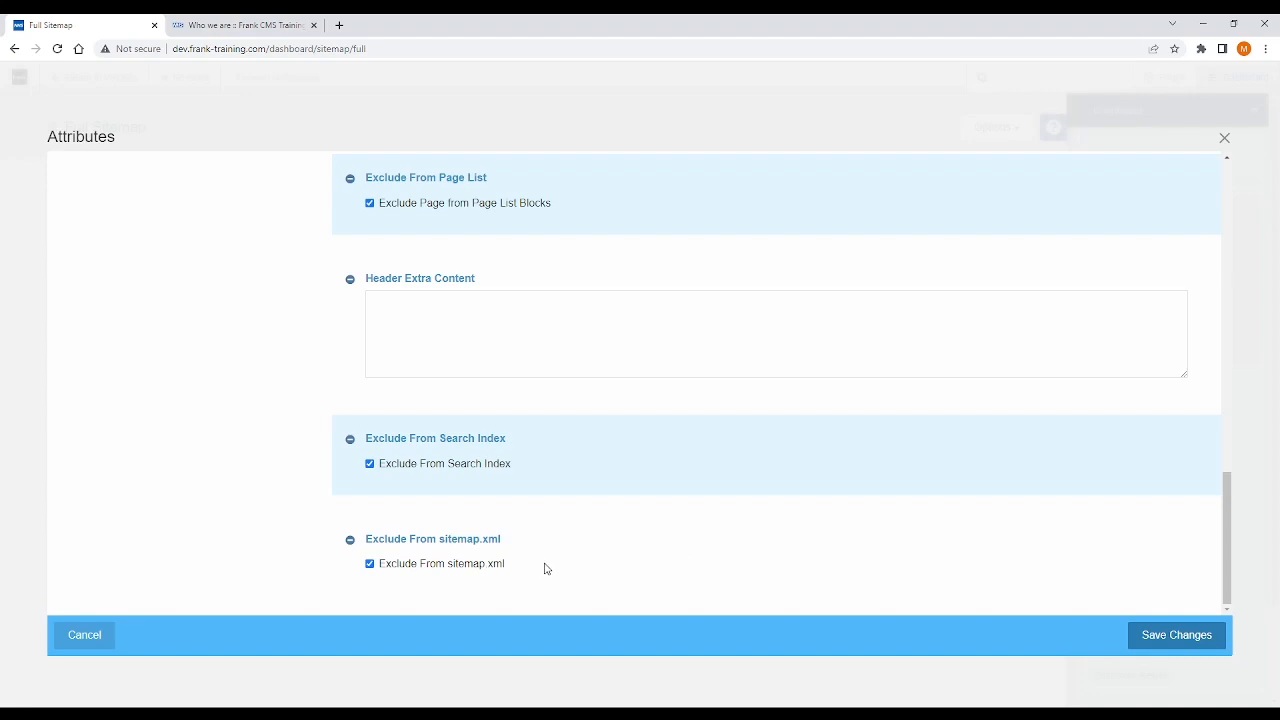
scroll(543, 557, up, 10)
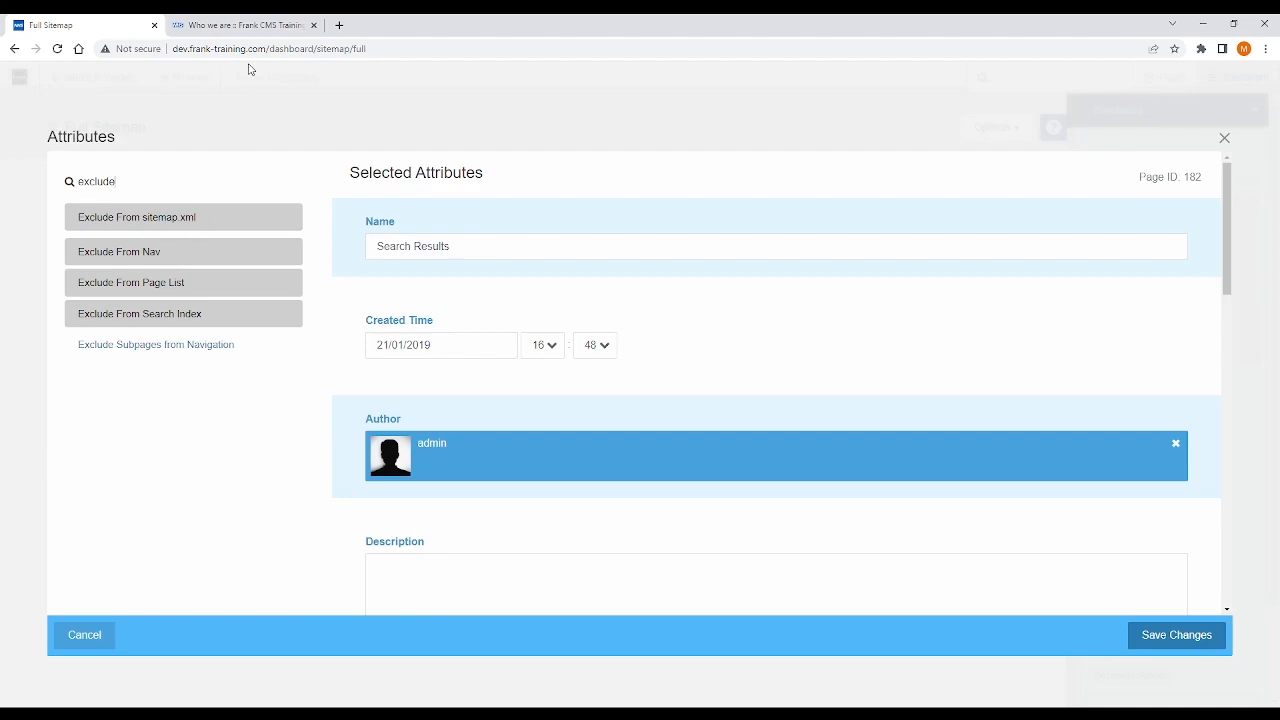
Check the Contact us submenu in the website's navigation, then return to the Search Results attributes.
click(250, 26)
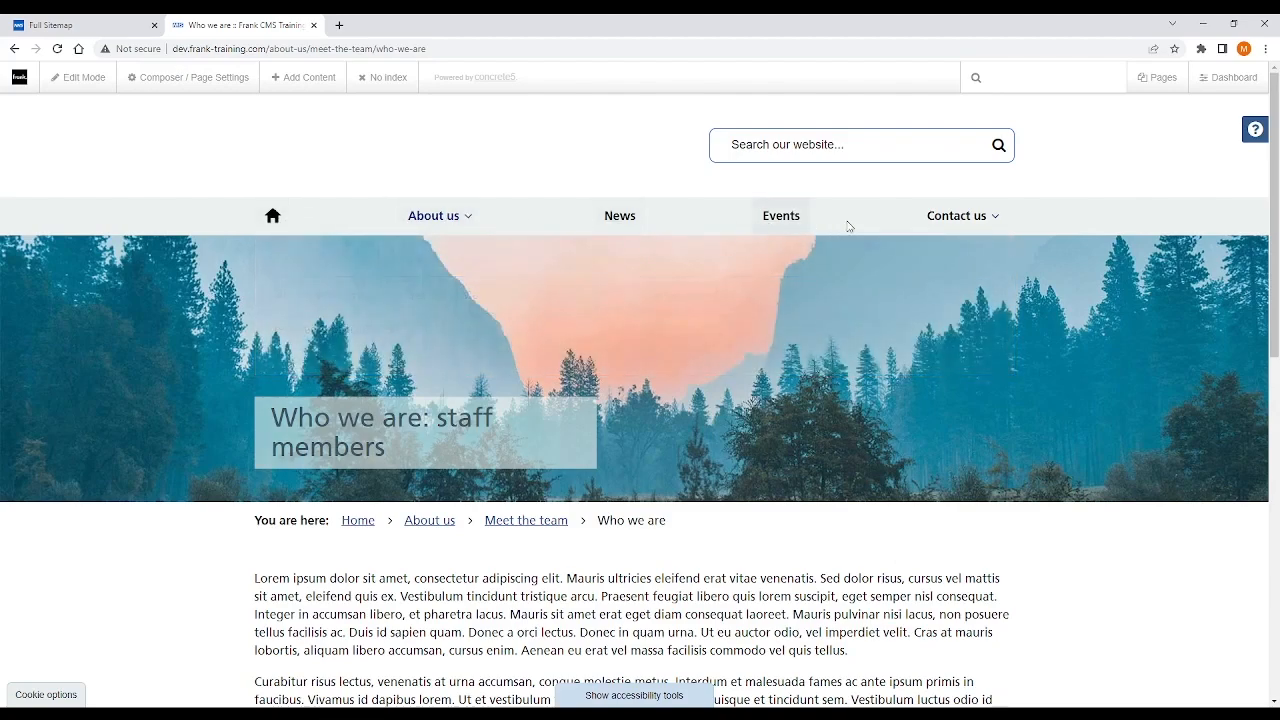
mouse_move(979, 222)
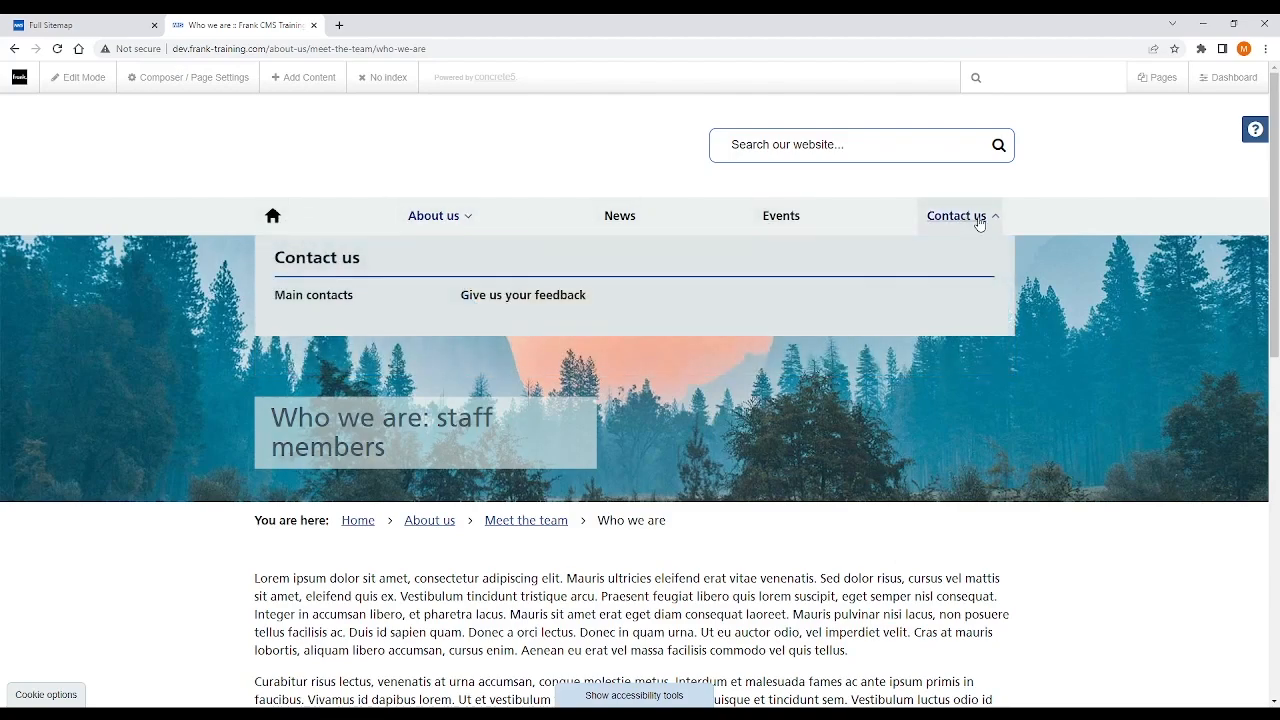
click(86, 28)
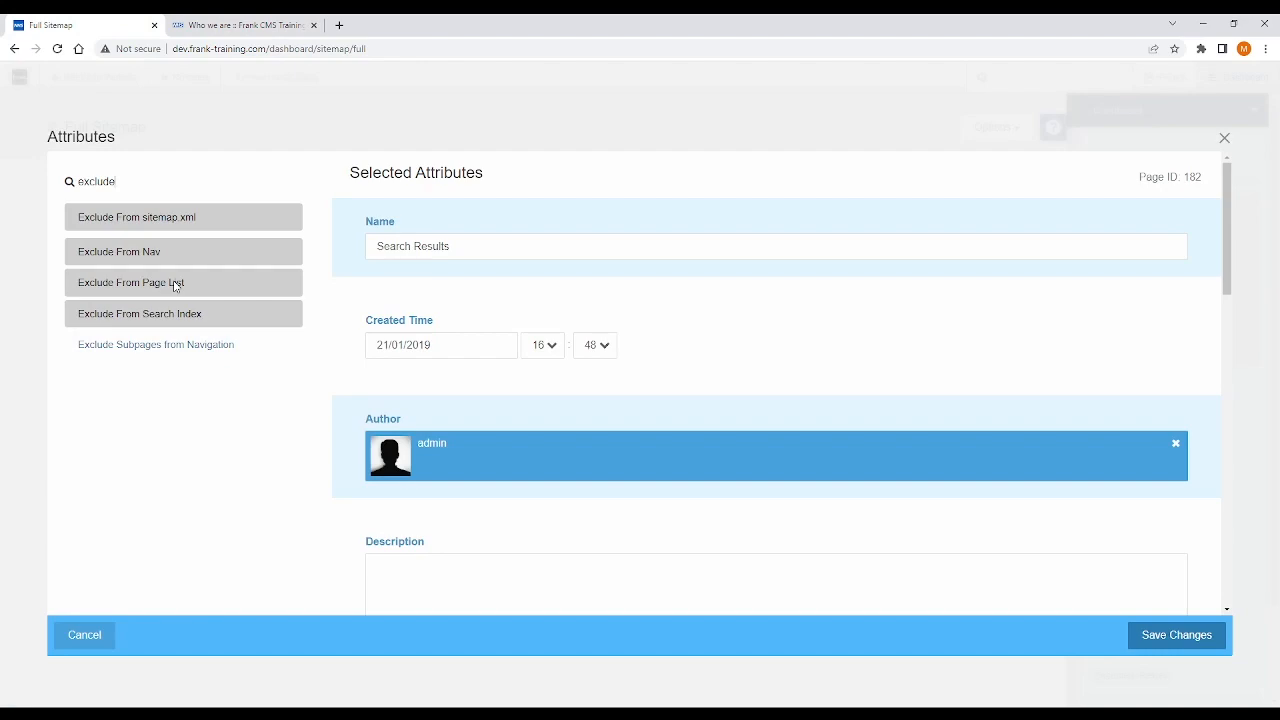
On the website's About us page, turn off Hide subpage list, publish the changes and view the subpage tiles.
click(233, 27)
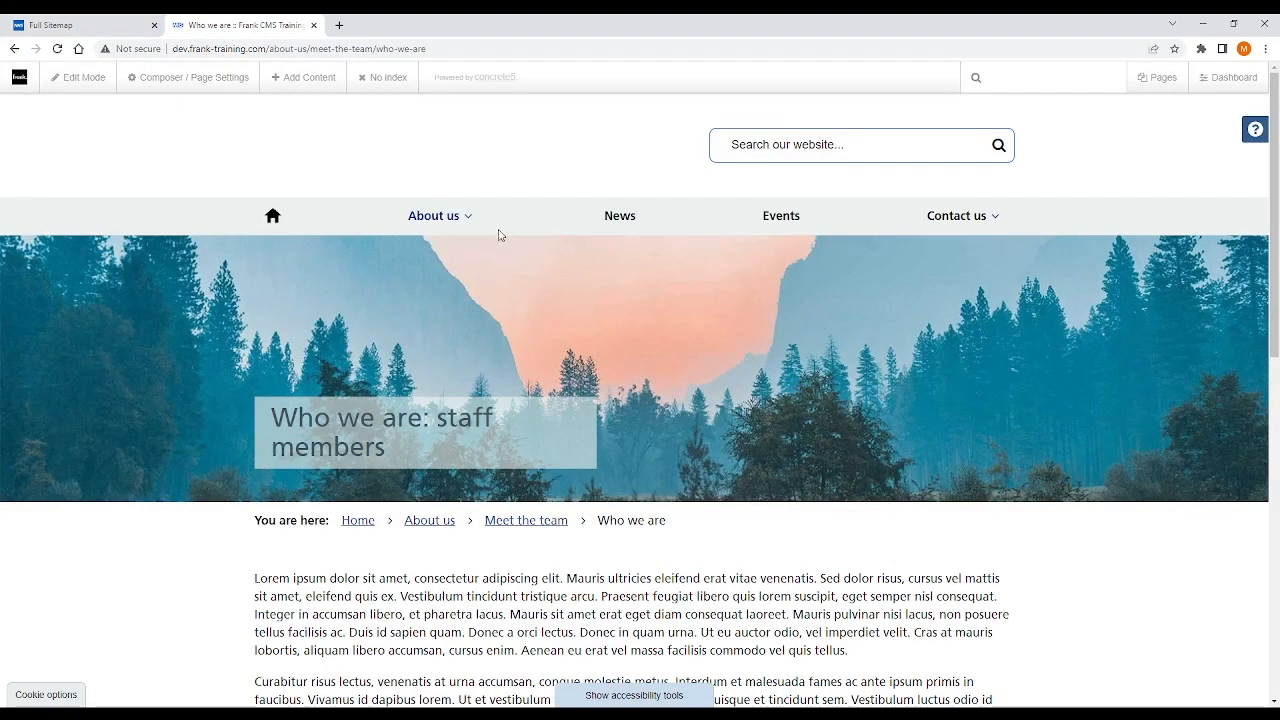
click(441, 216)
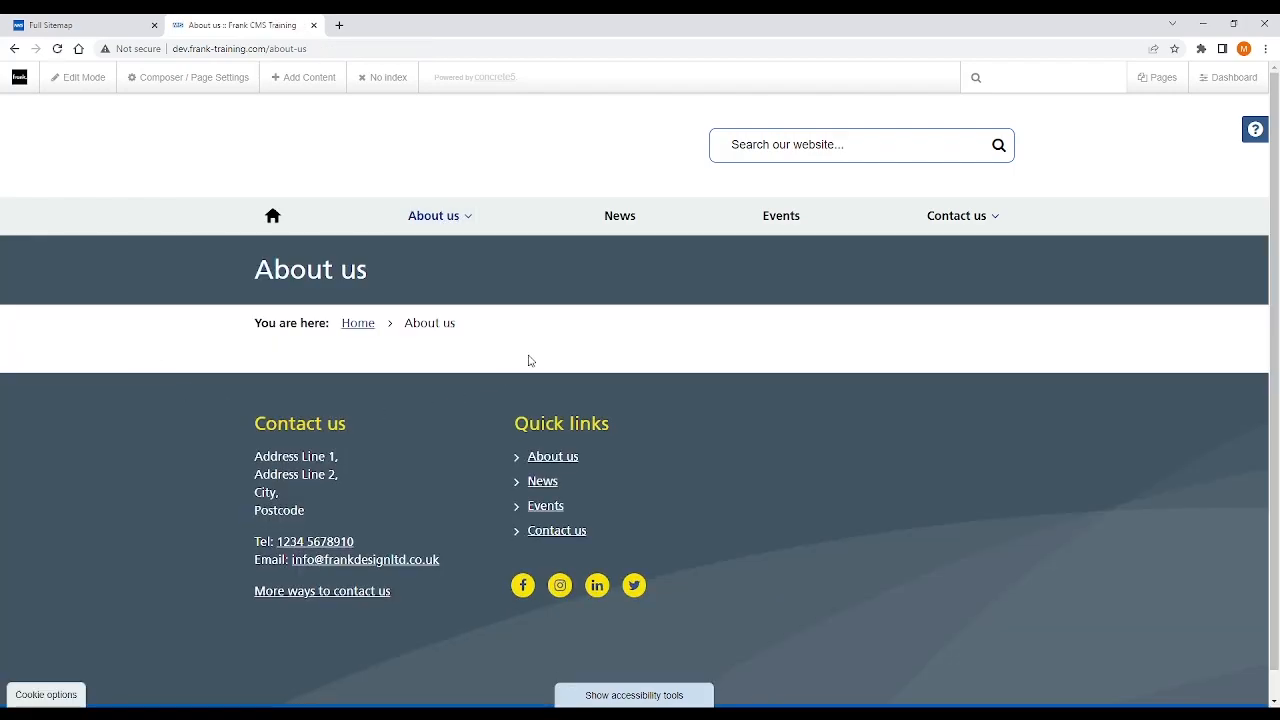
click(215, 78)
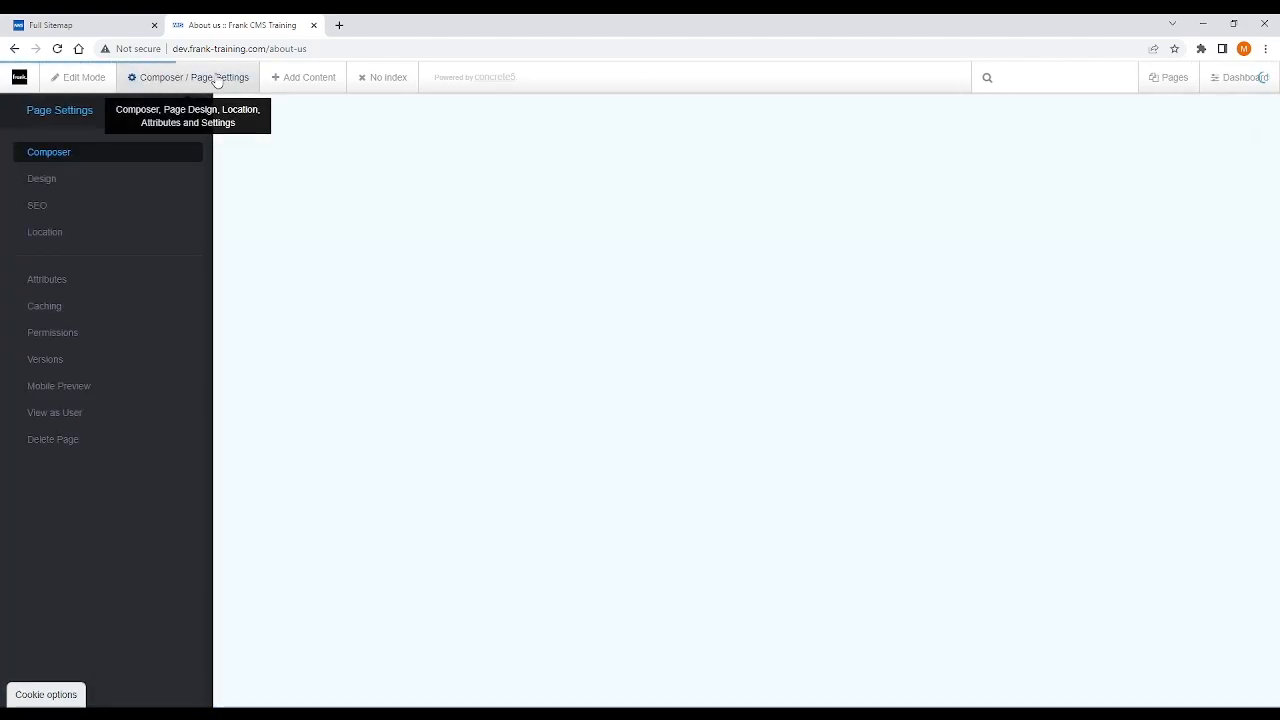
scroll(405, 430, down, 7)
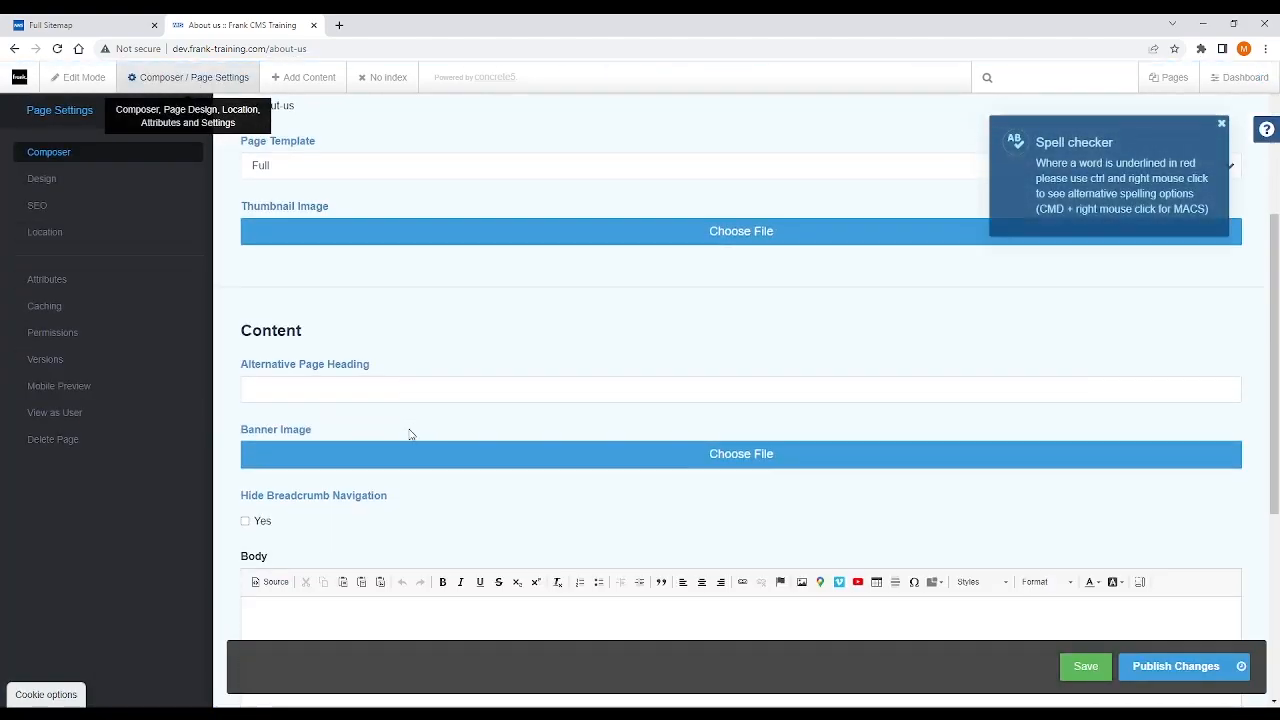
click(258, 538)
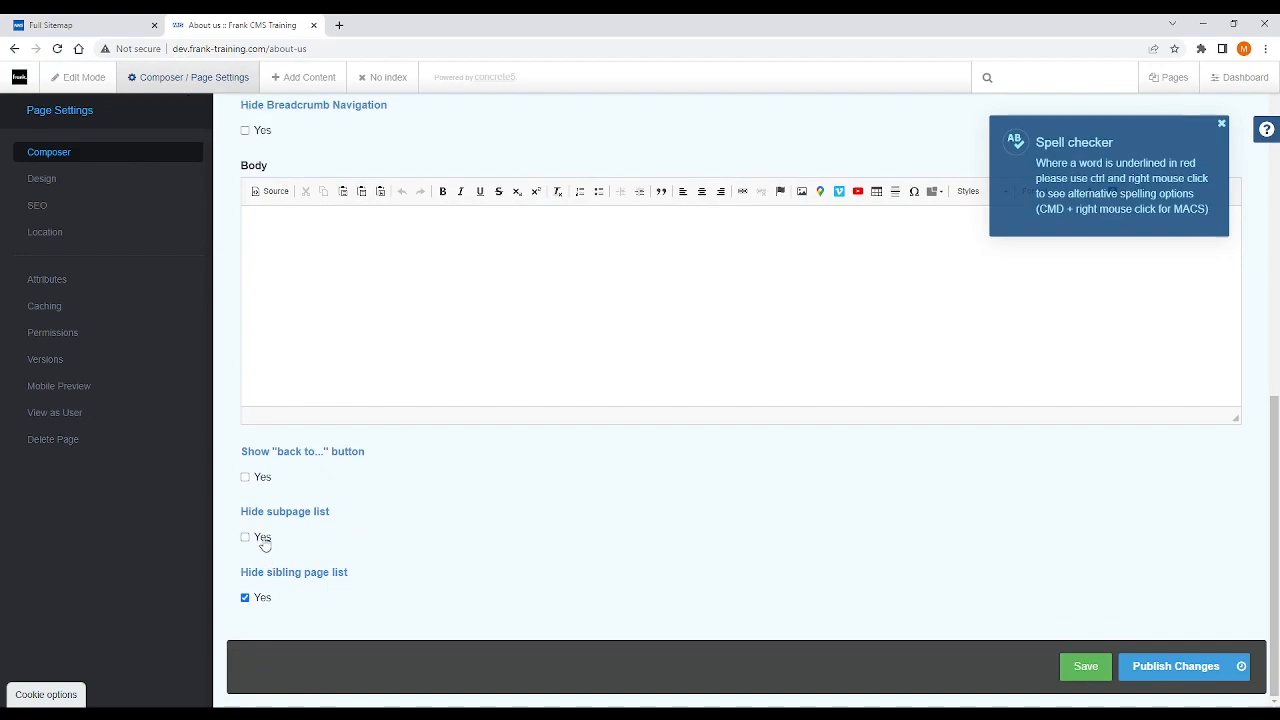
click(1156, 668)
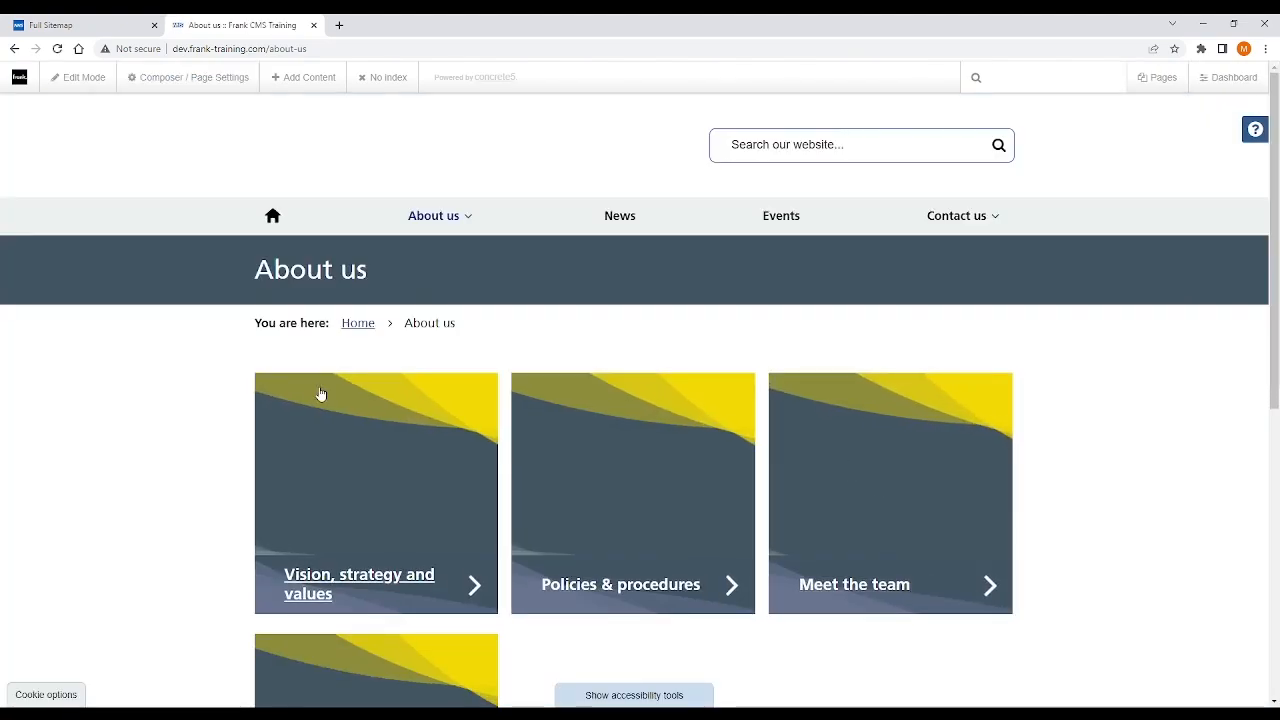
scroll(128, 385, down, 1)
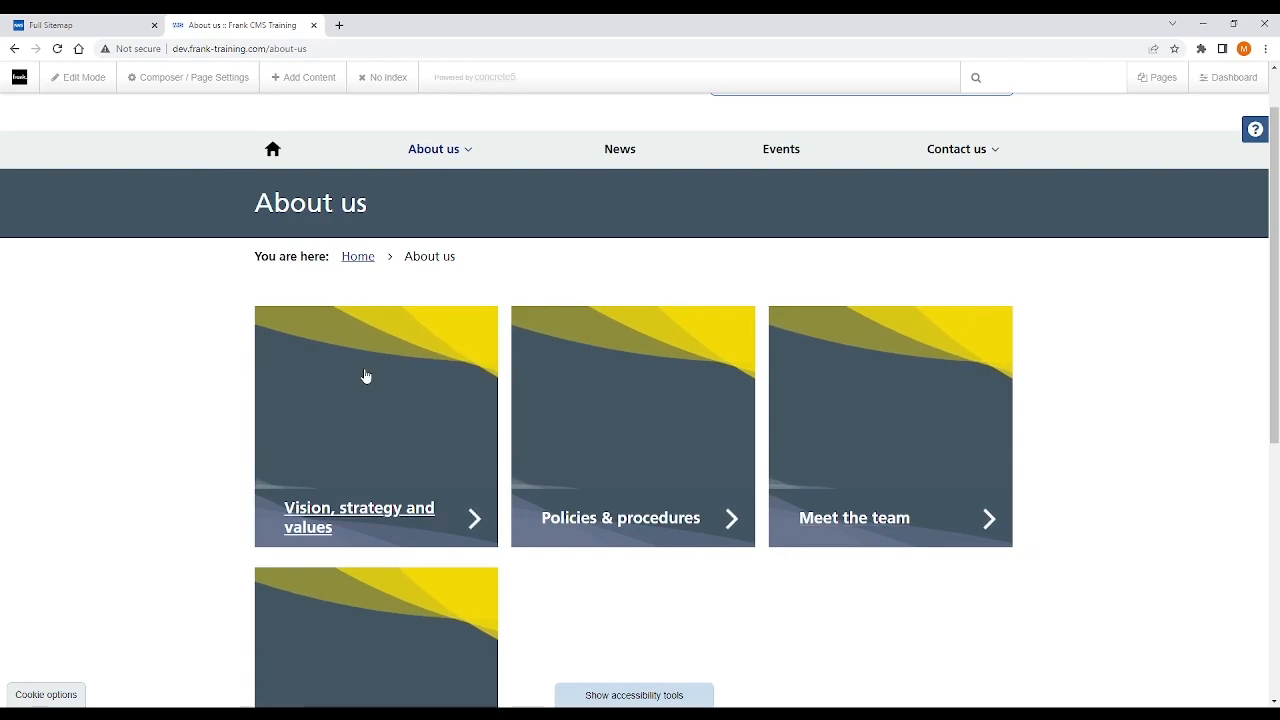
scroll(97, 389, down, 3)
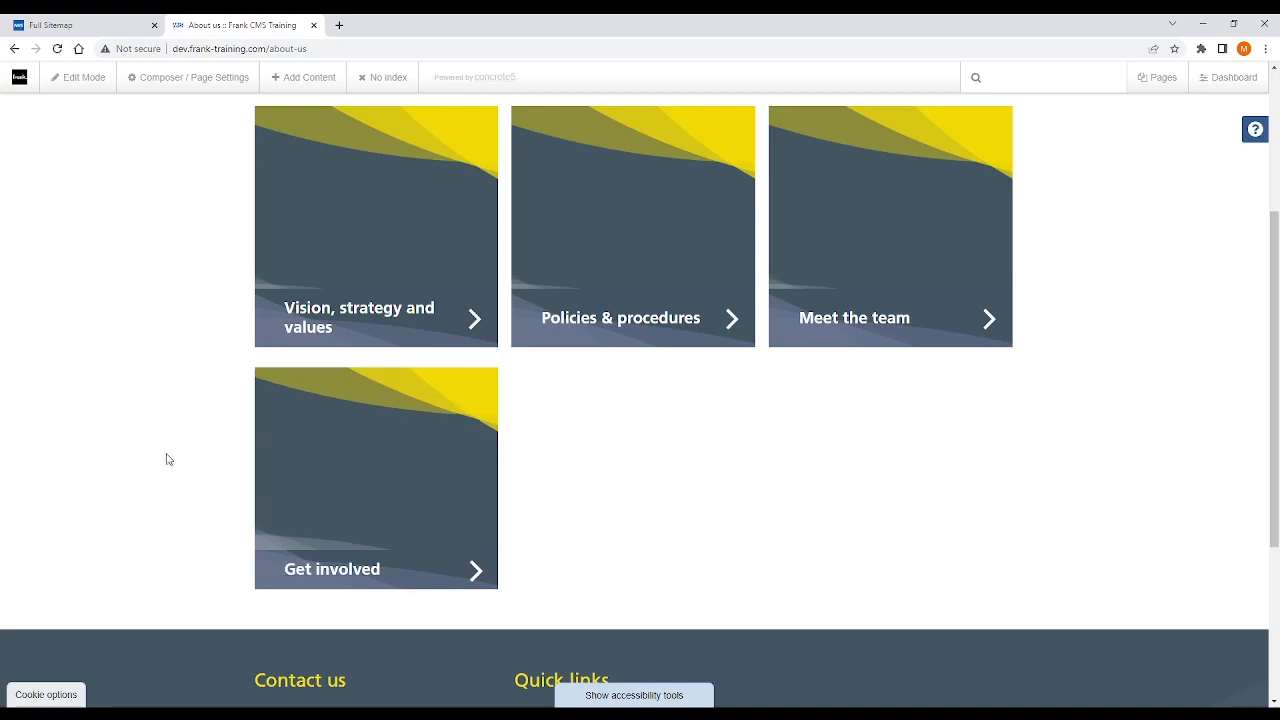
Check the Search Results page's exclusion attributes again, then search the website for "search results" and review the results page.
click(118, 30)
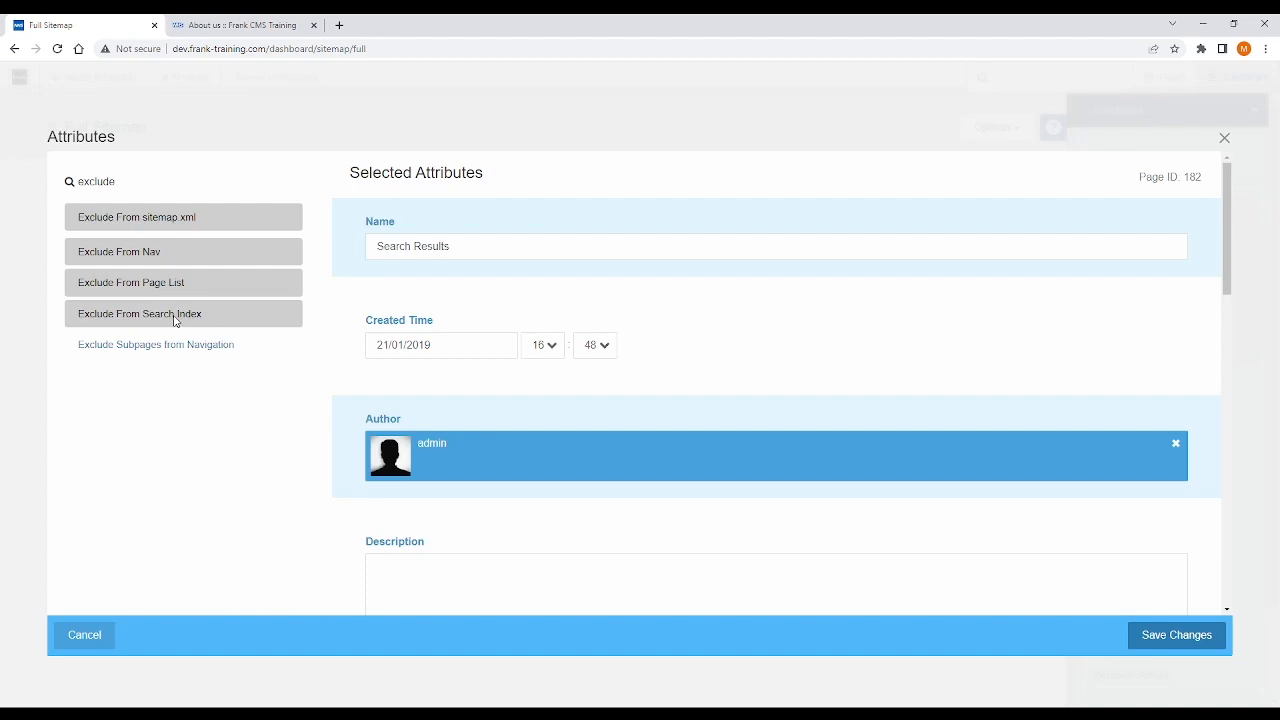
click(247, 30)
scroll(169, 357, up, 3)
click(820, 147)
text(search results)
key(Return)
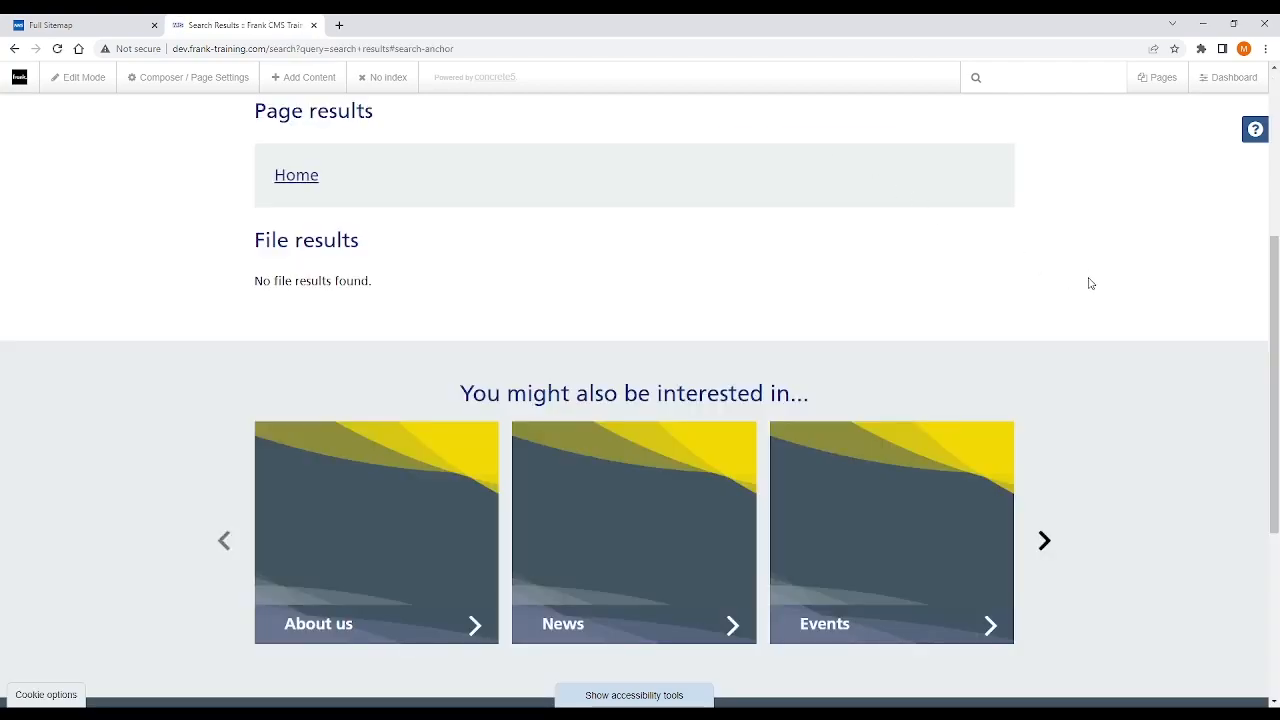
scroll(1098, 263, up, 4)
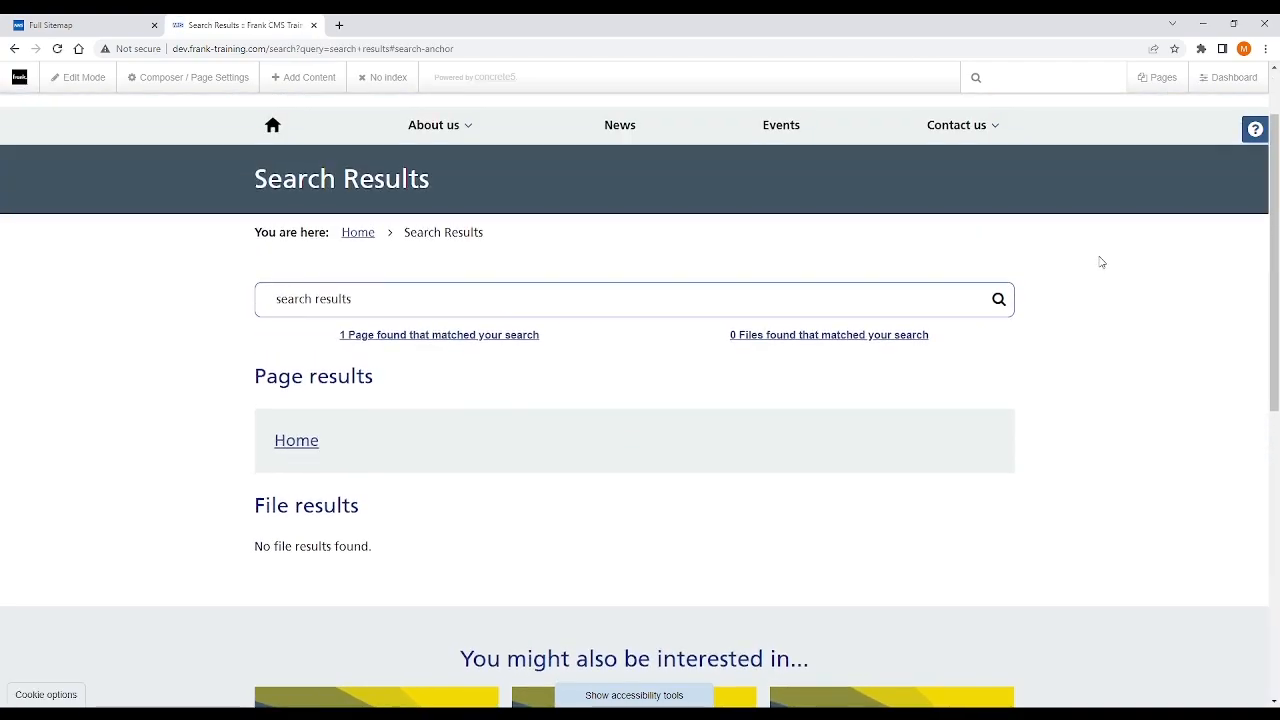
Go to the website's home page, close the Search Results attributes in the sitemap and check the website's main navigation.
click(276, 131)
click(94, 27)
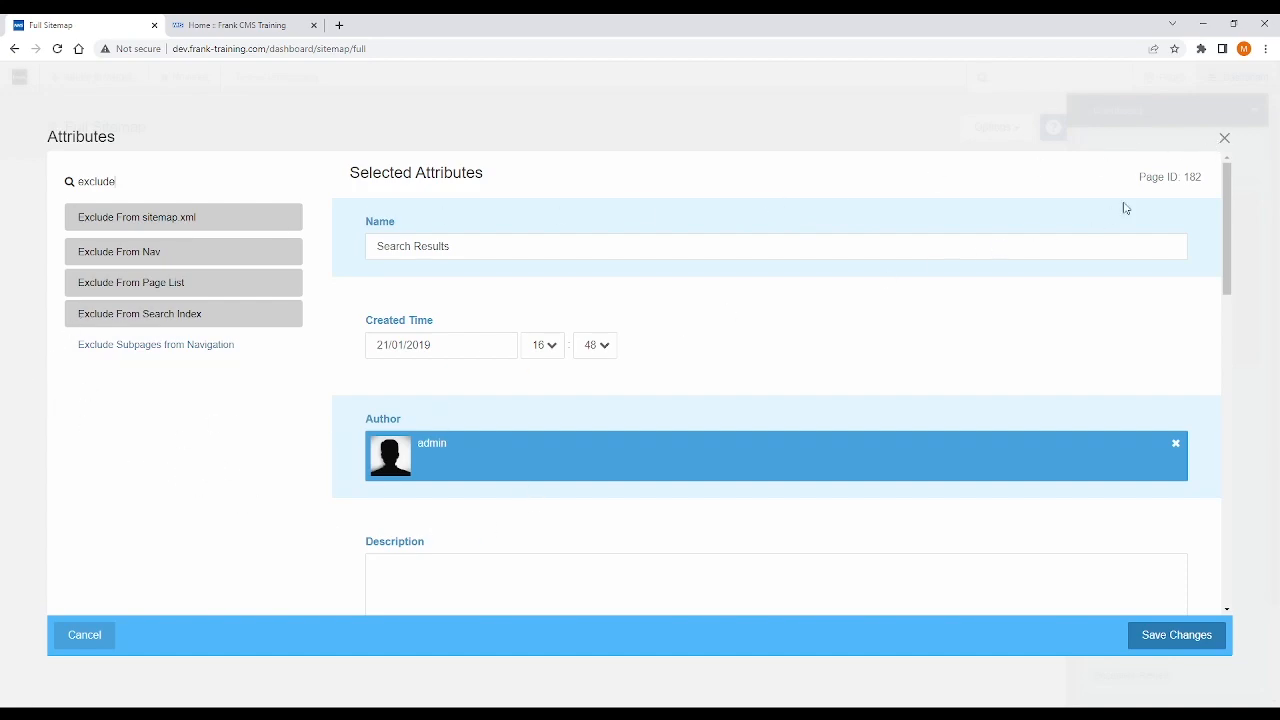
click(1224, 139)
click(211, 25)
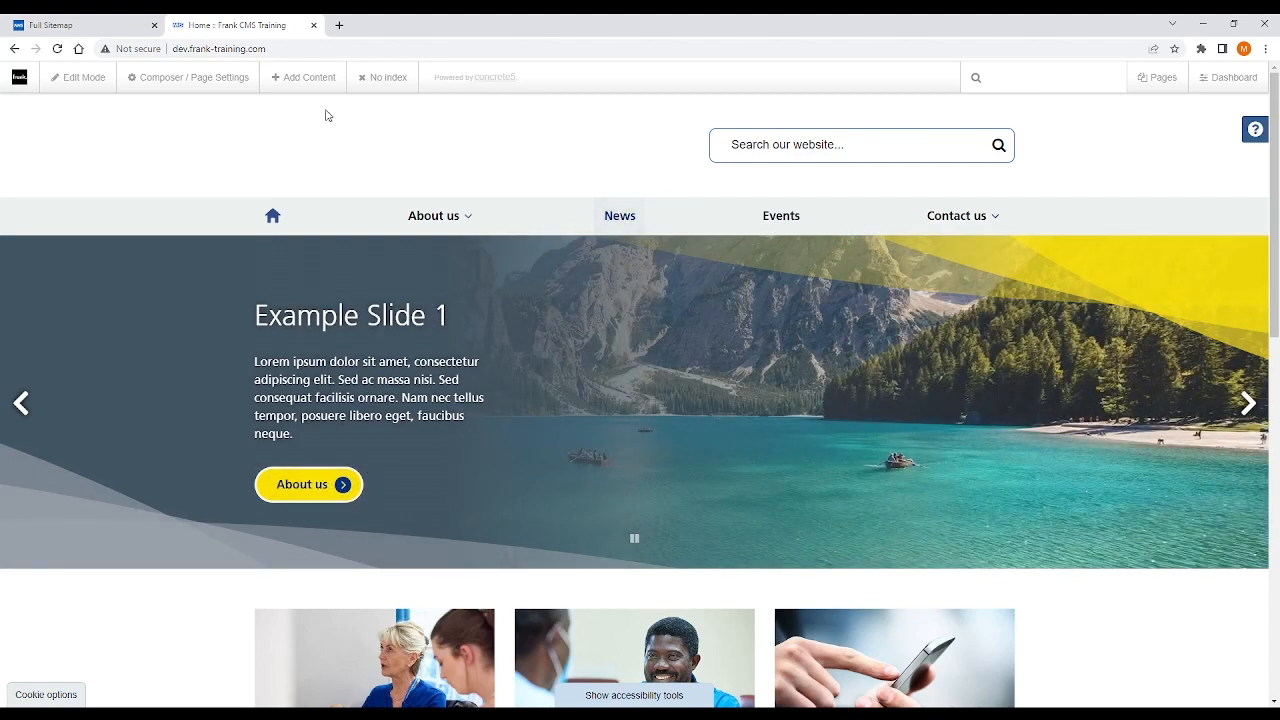
click(74, 28)
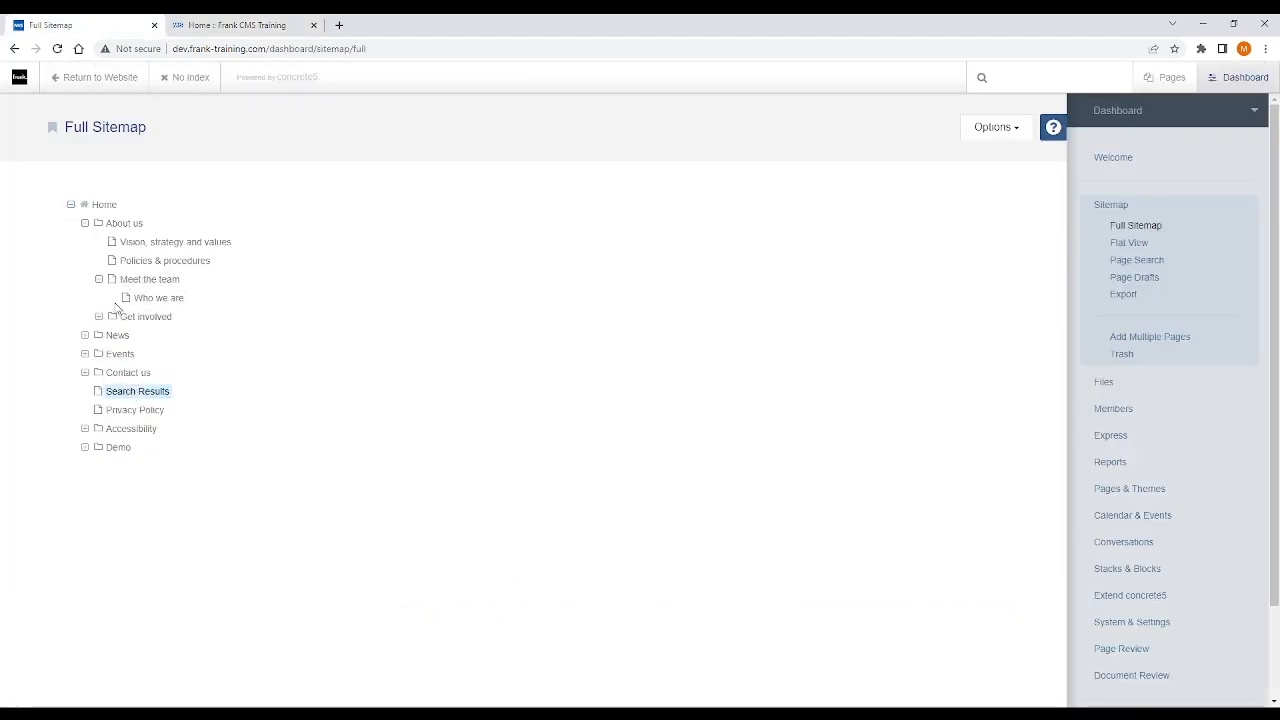
Open the News page's attributes from the sitemap, review its subpage navigation and subpage list settings, and close them.
click(115, 336)
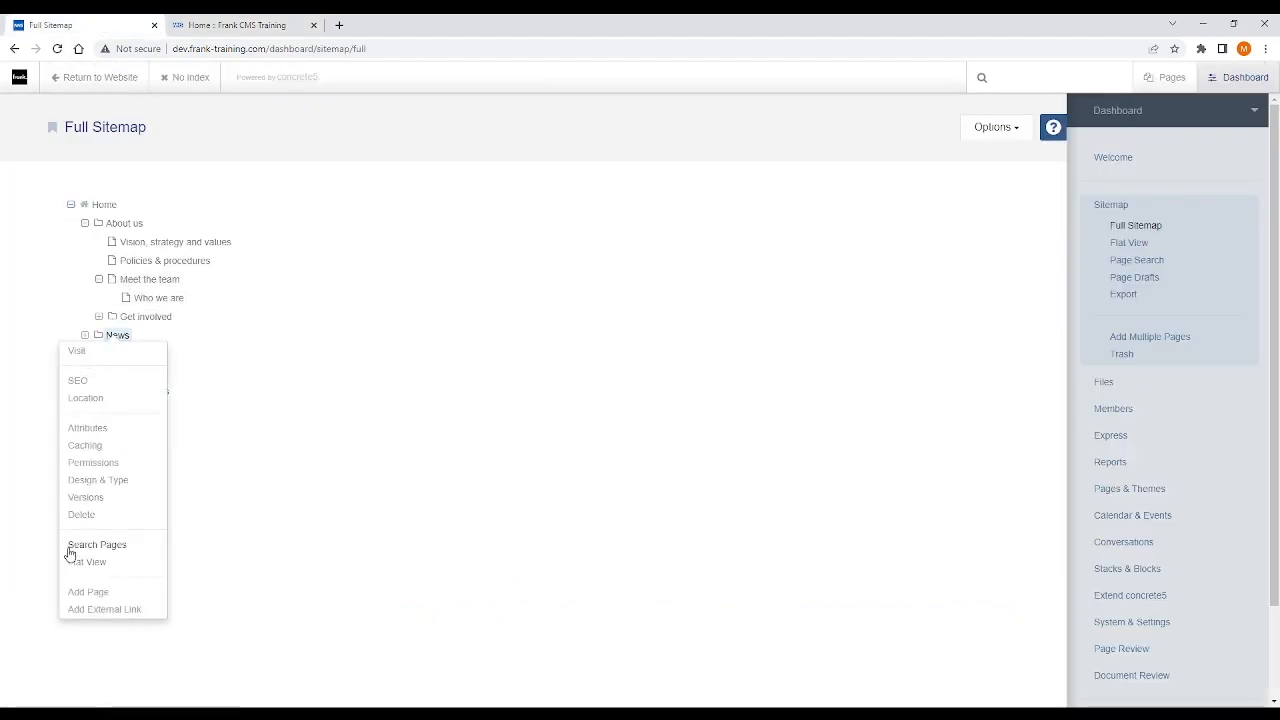
click(87, 428)
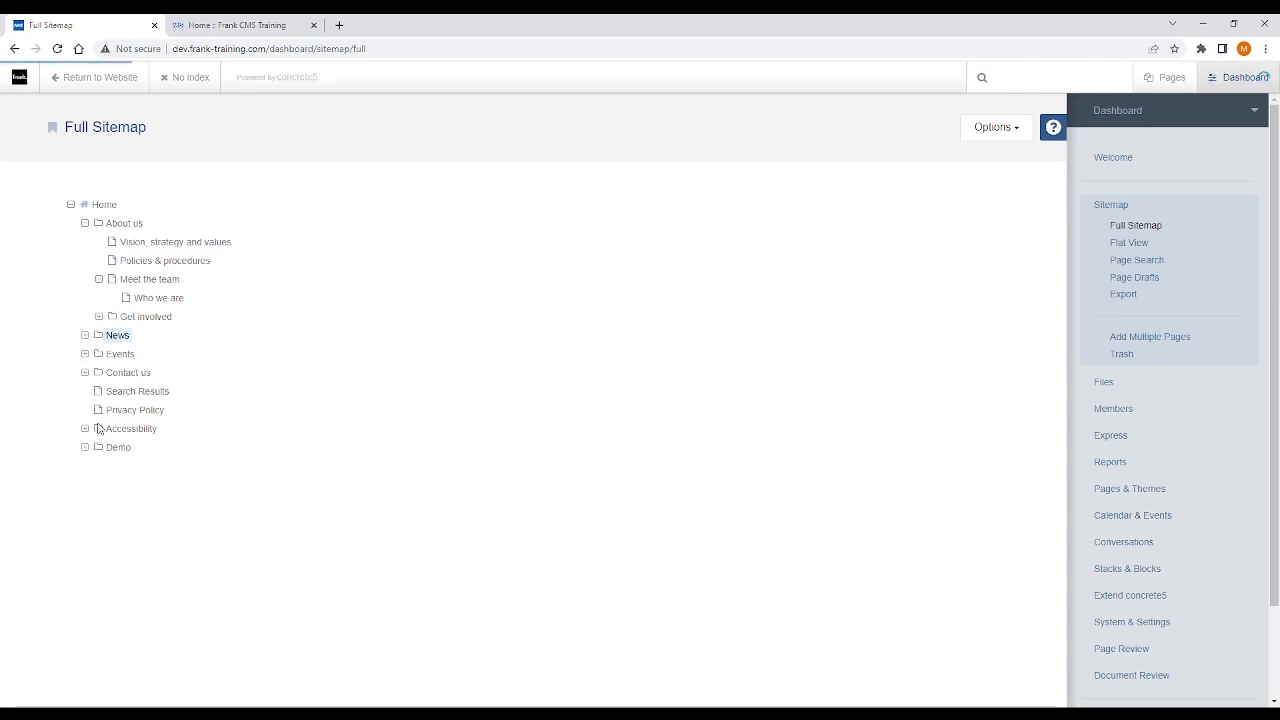
scroll(504, 394, down, 12)
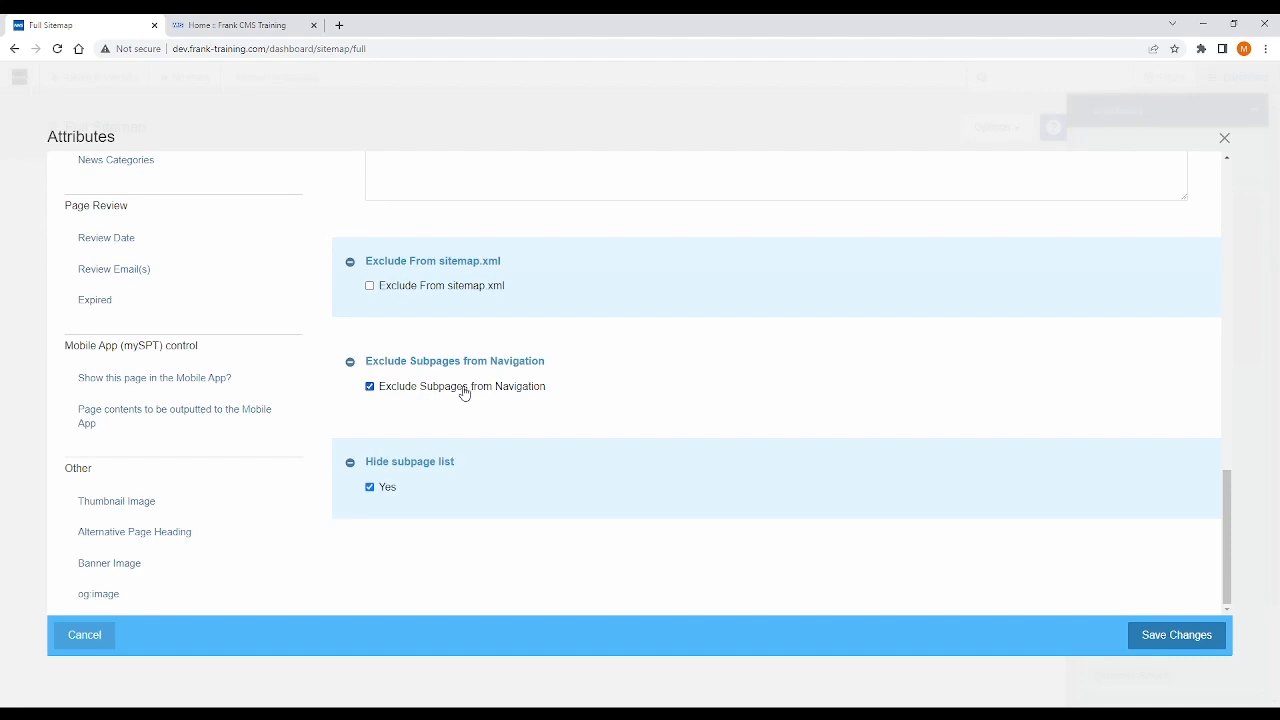
click(1225, 140)
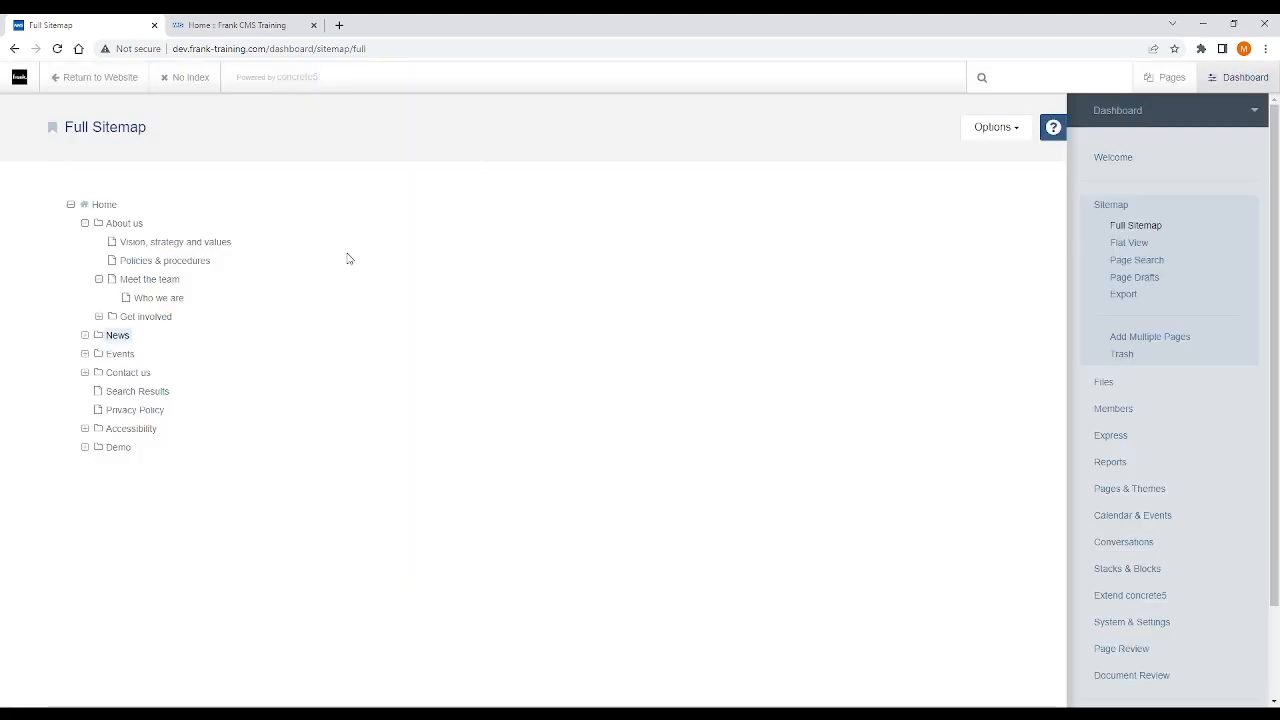